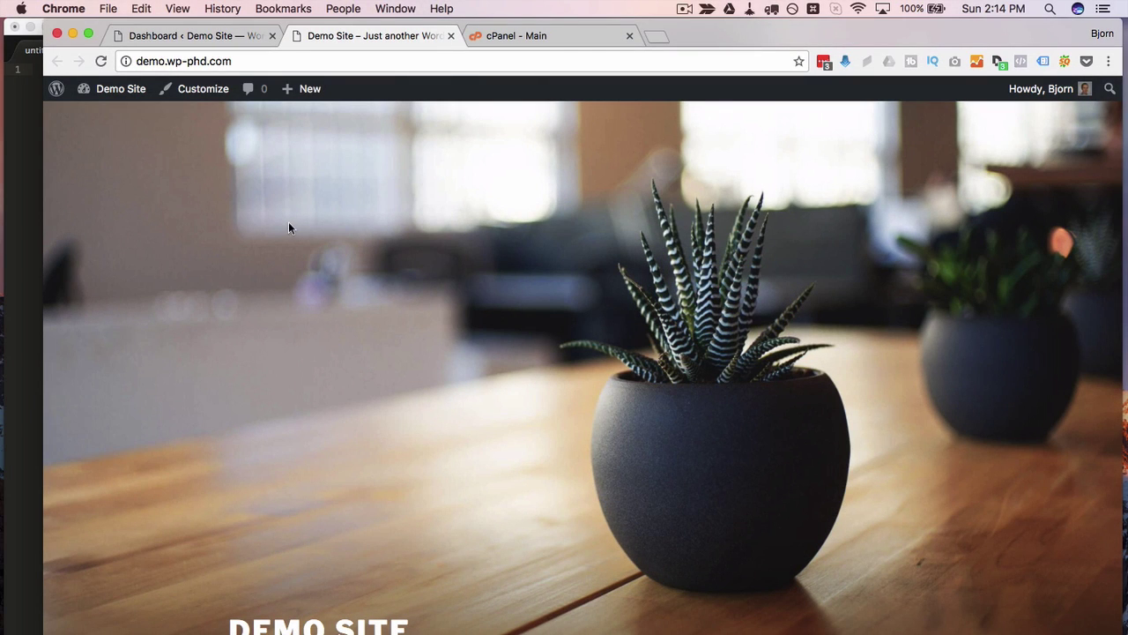
Back in cPanel File Manager, open public_html and then its demo folder
scroll(300, 202, down, 10)
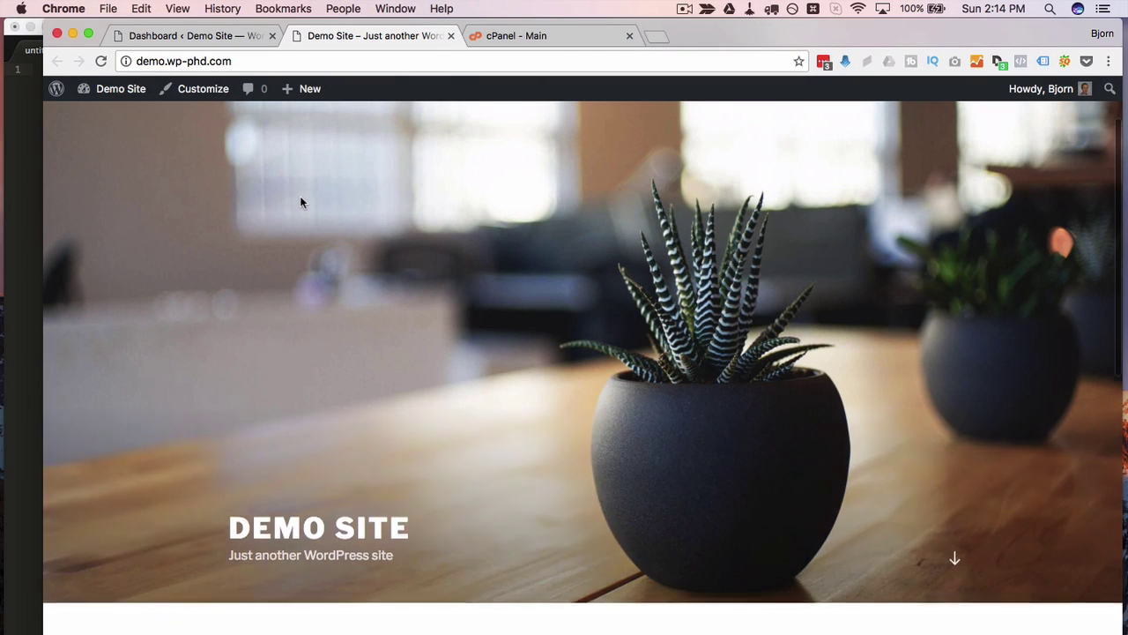
scroll(300, 202, down, 3)
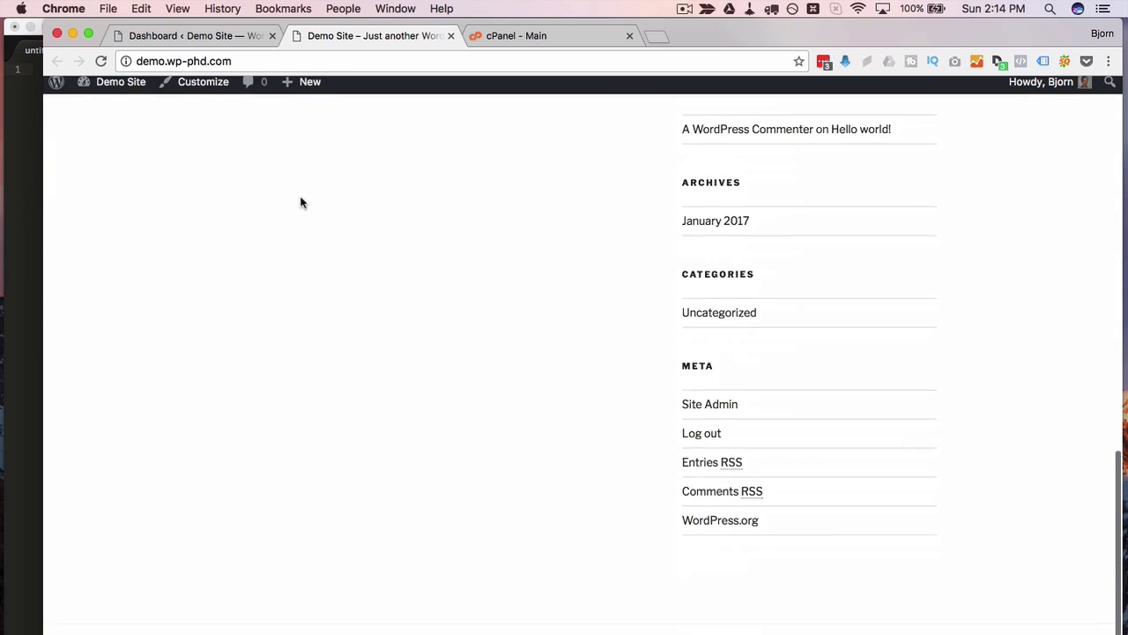
scroll(300, 201, up, 8)
scroll(300, 202, up, 4)
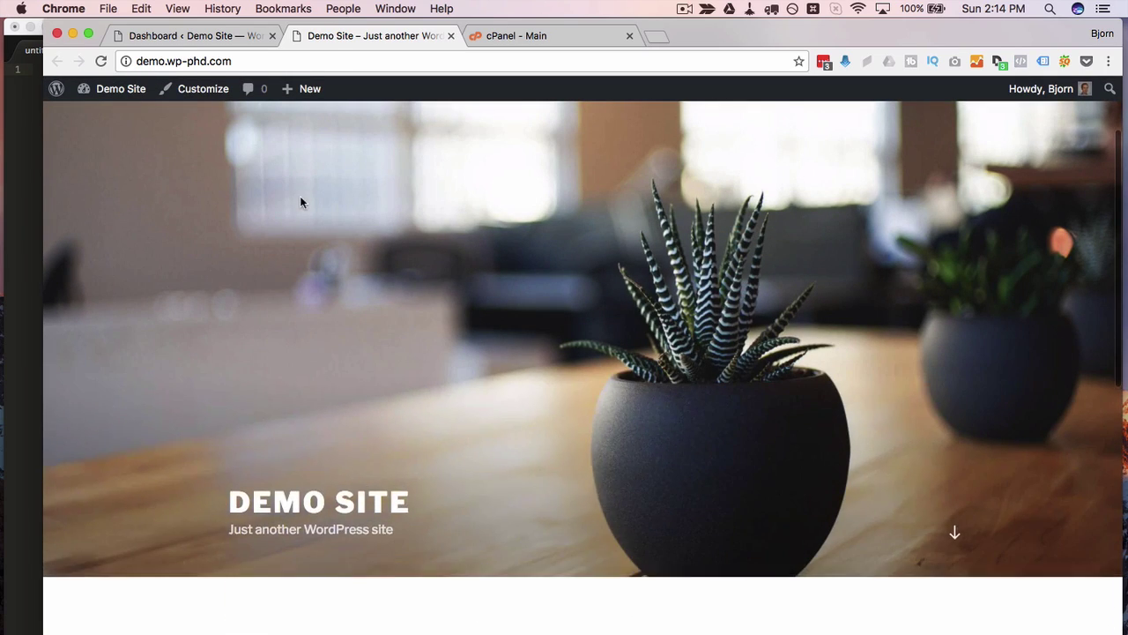
scroll(427, 179, up, 2)
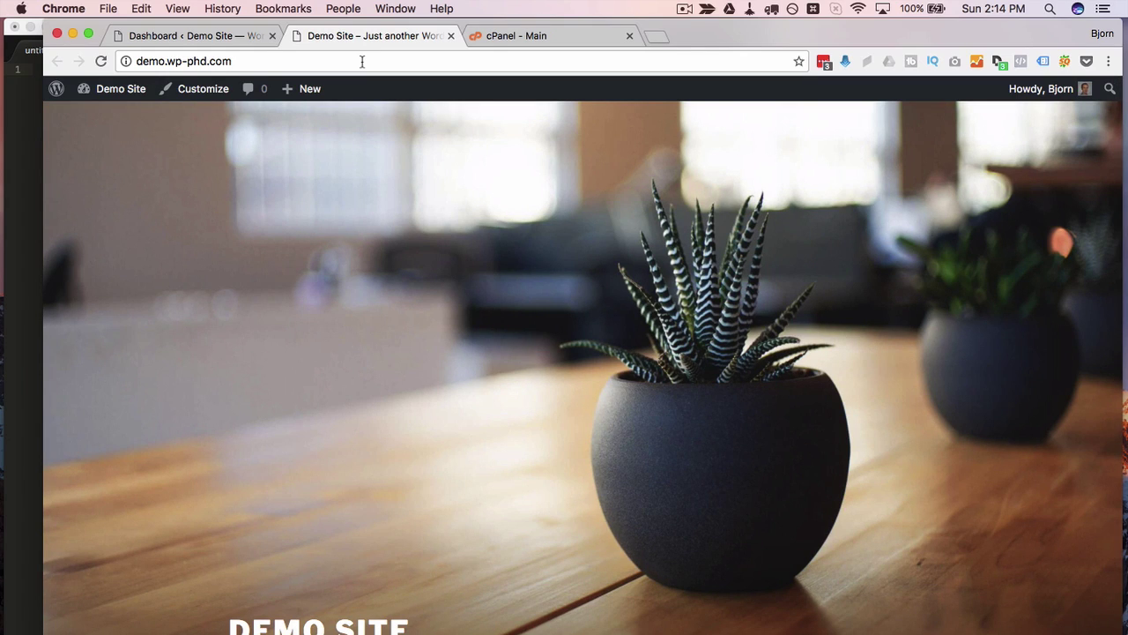
click(499, 34)
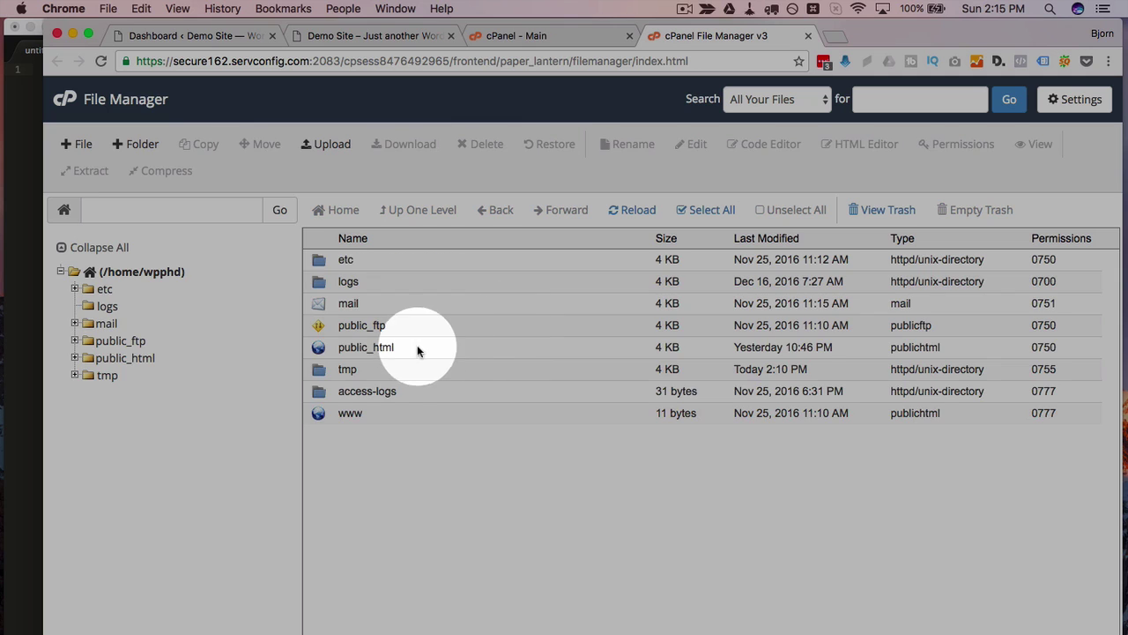
double_click(414, 347)
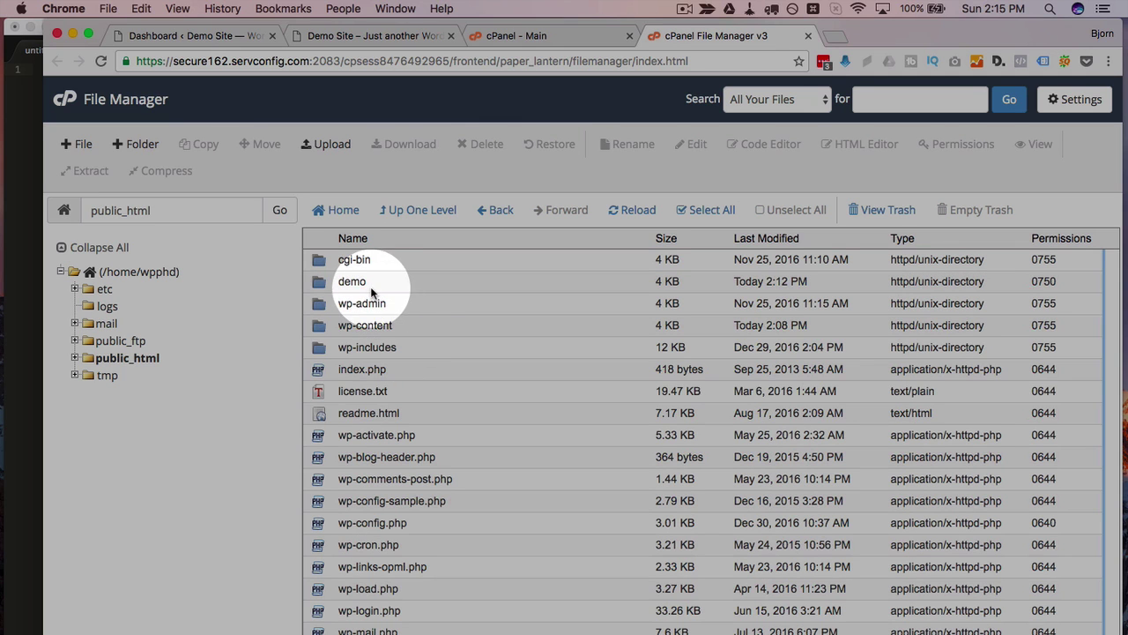
double_click(381, 284)
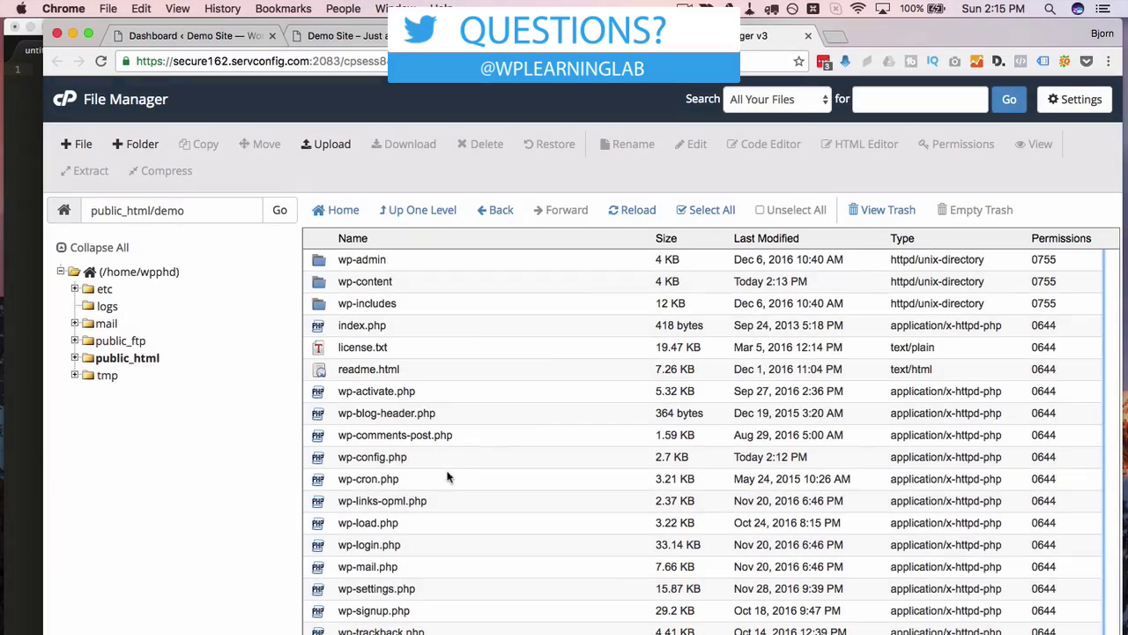
Open wp-config.php in the Code Editor and copy the DB_NAME value into the Sublime Text note
click(451, 462)
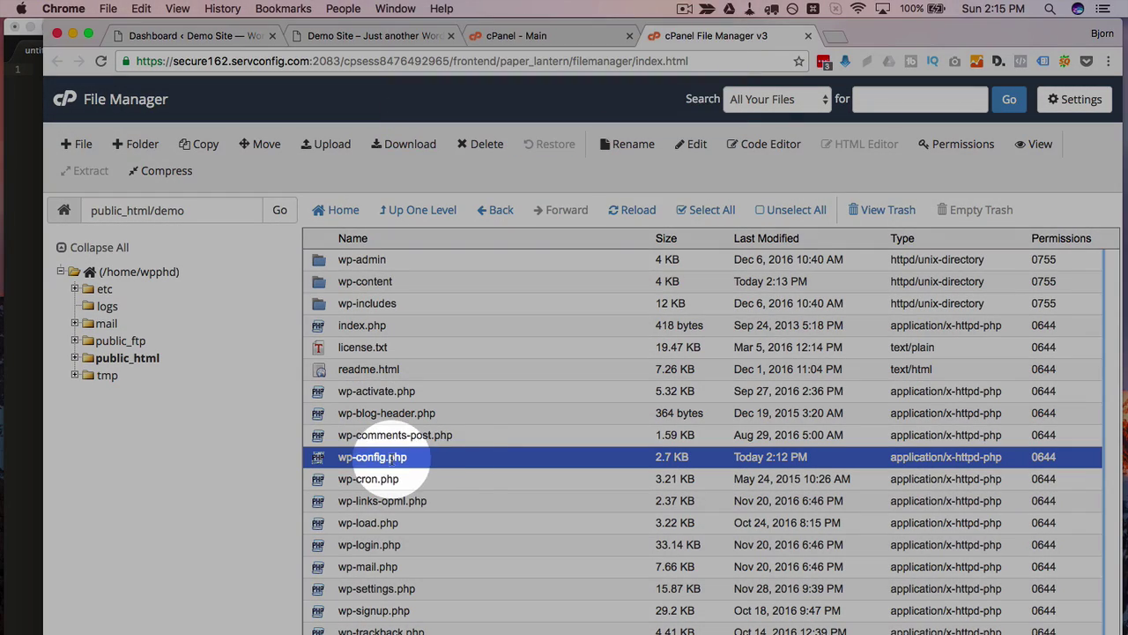
click(743, 144)
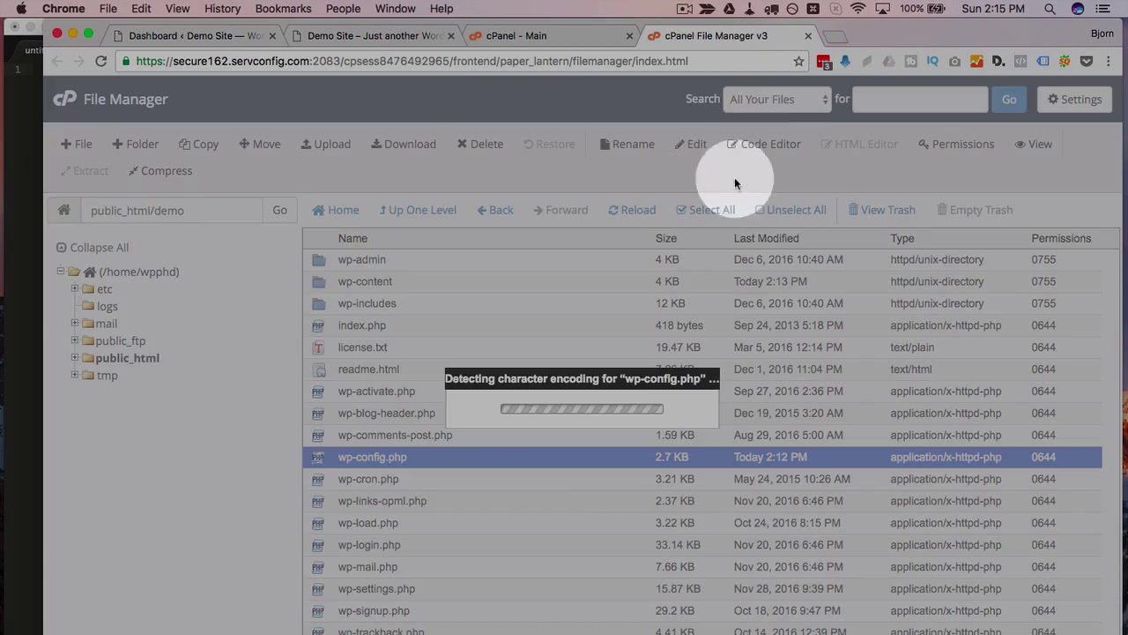
click(723, 520)
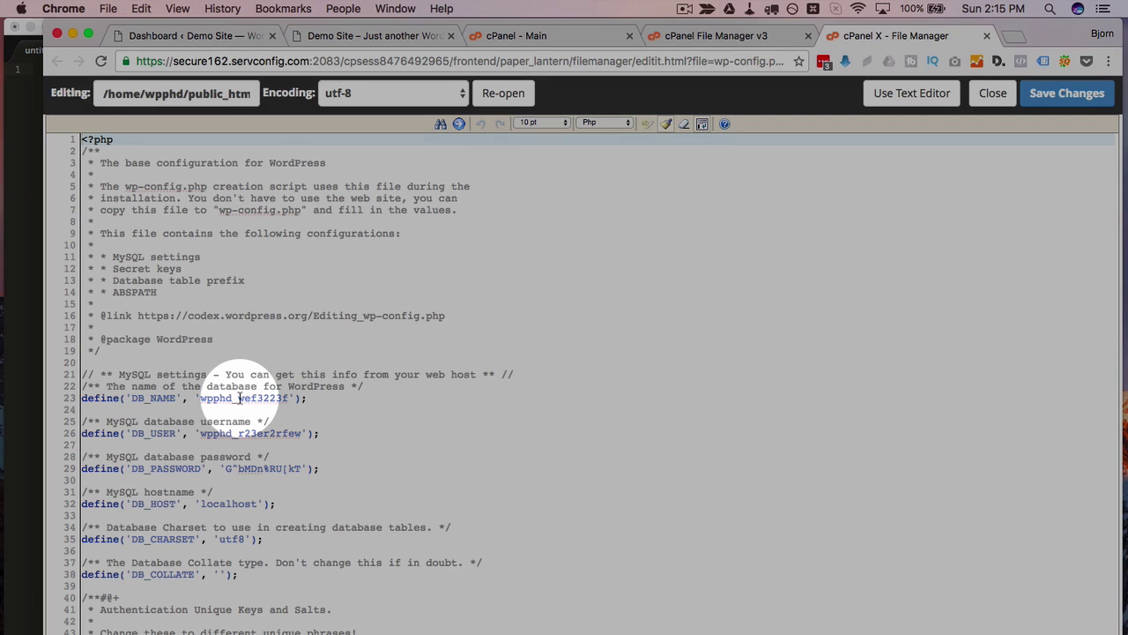
double_click(253, 397)
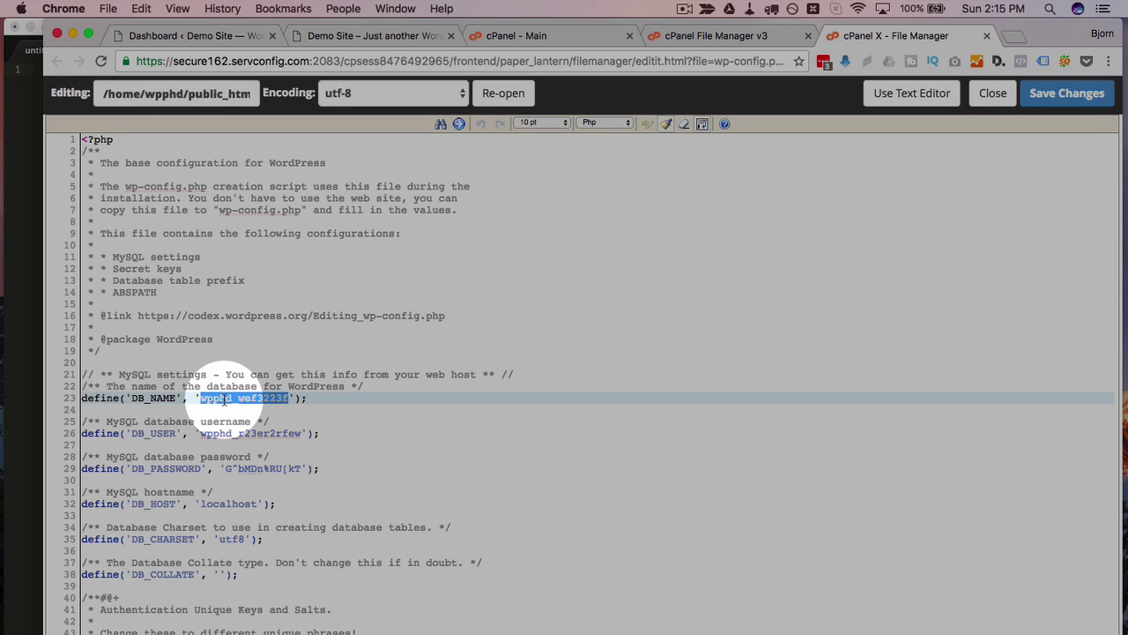
right_click(225, 398)
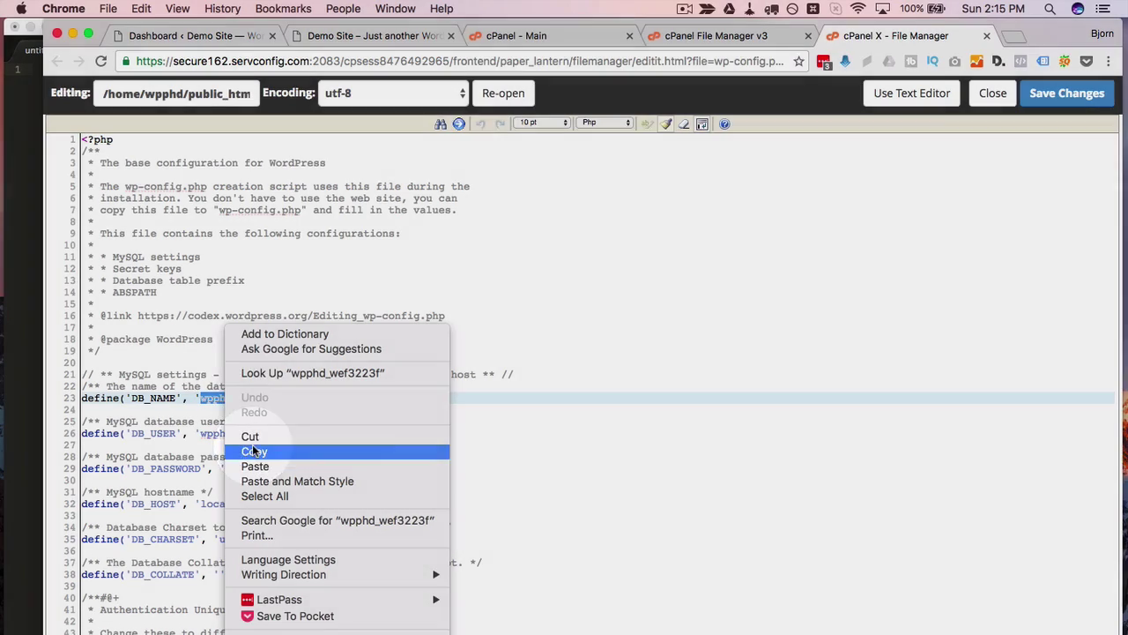
click(253, 451)
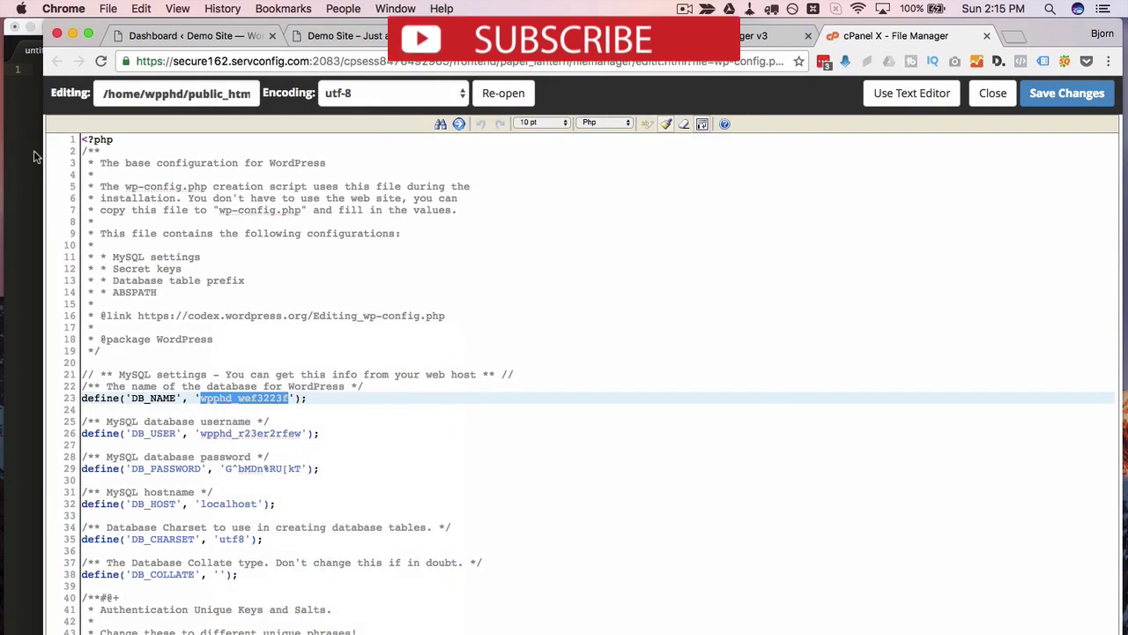
click(33, 150)
key(super+v)
key(Return)
key(Return)
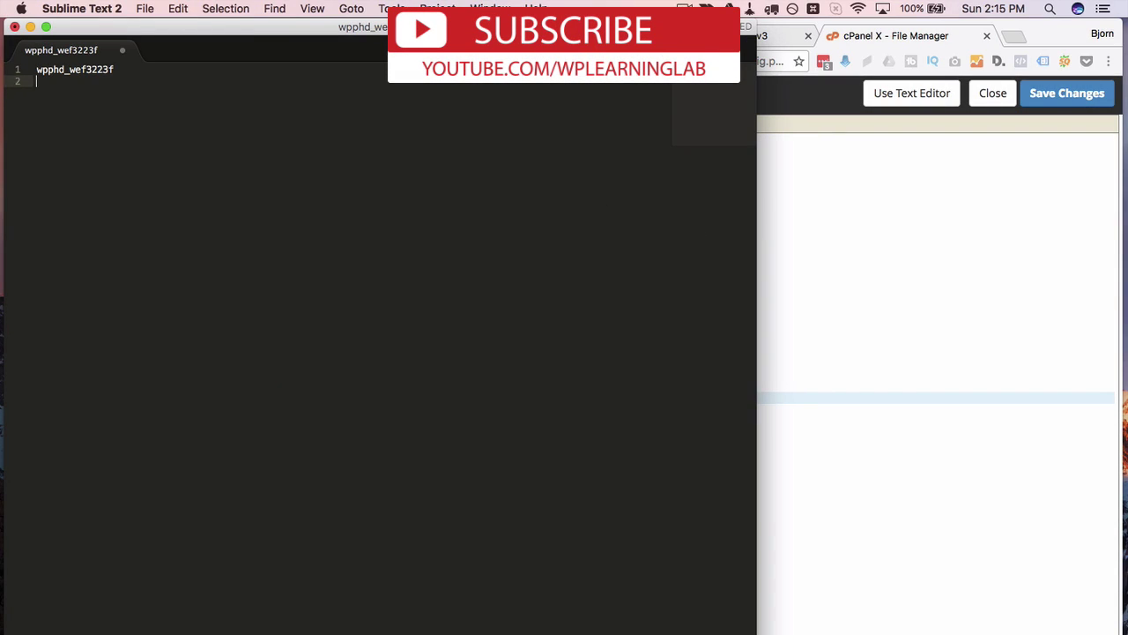
Copy the DB_USER value into the note as well, then close the editor
click(849, 264)
double_click(247, 433)
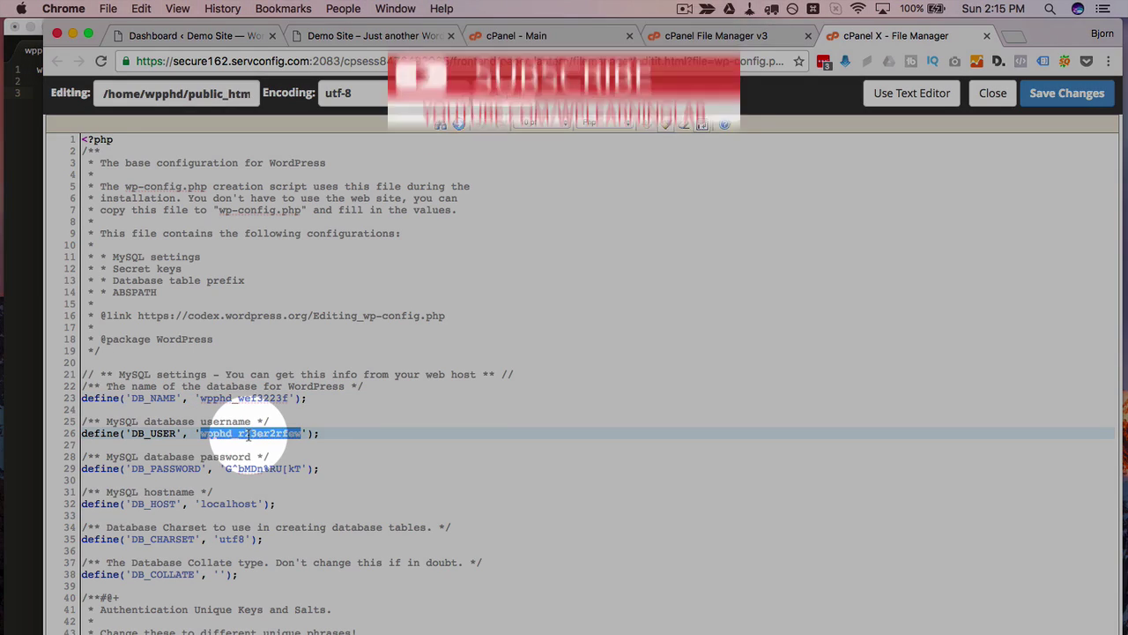
right_click(247, 434)
click(262, 453)
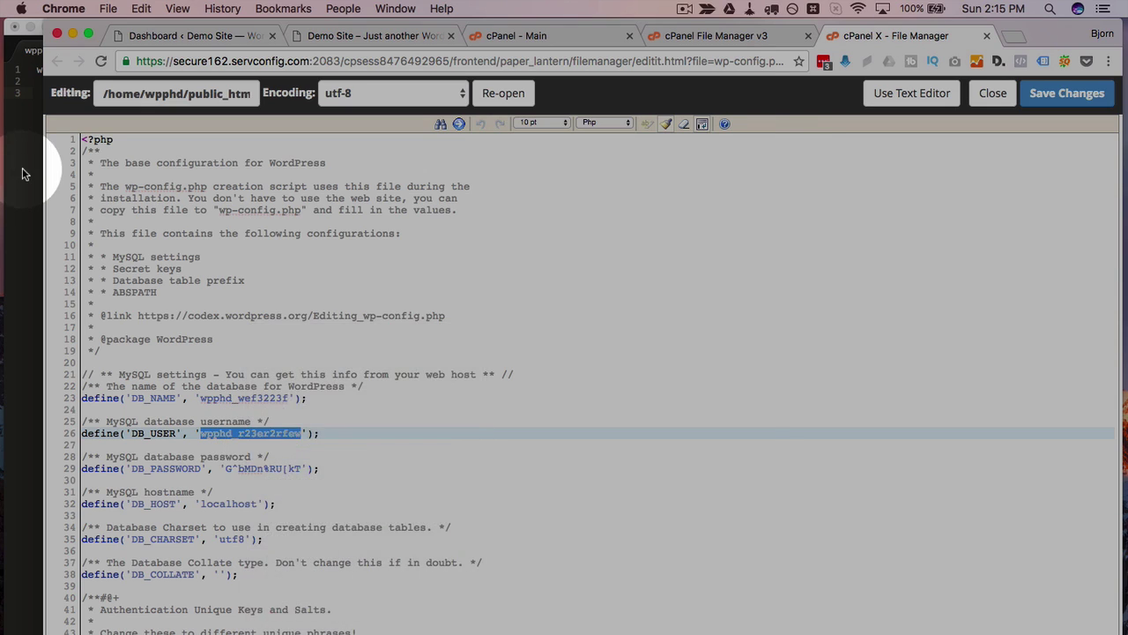
click(30, 171)
key(super+v)
click(840, 365)
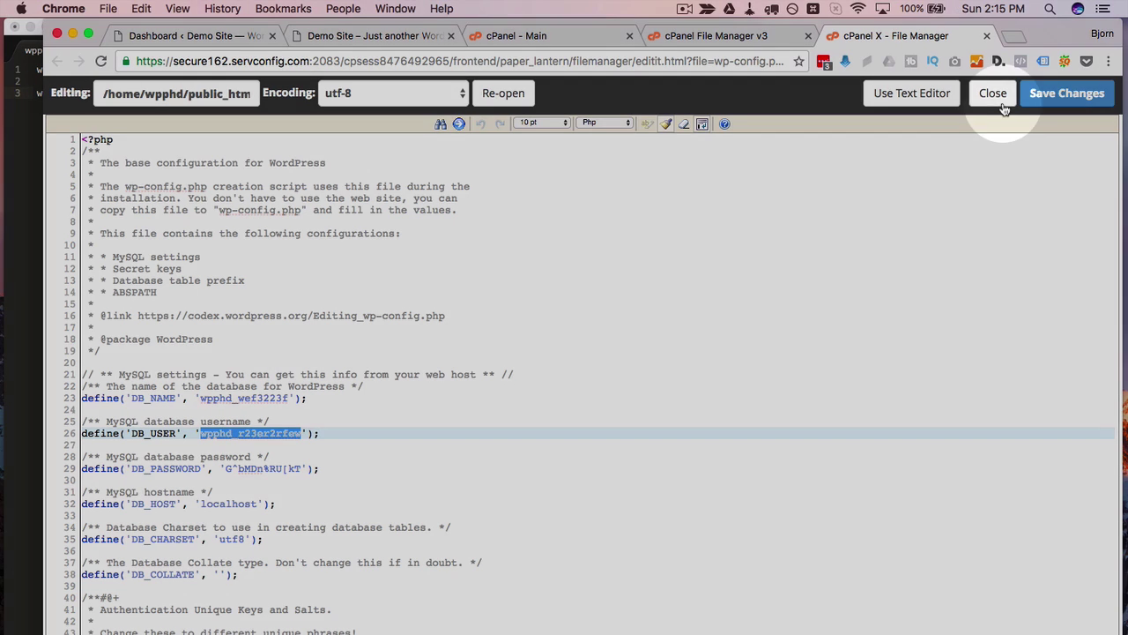
click(996, 95)
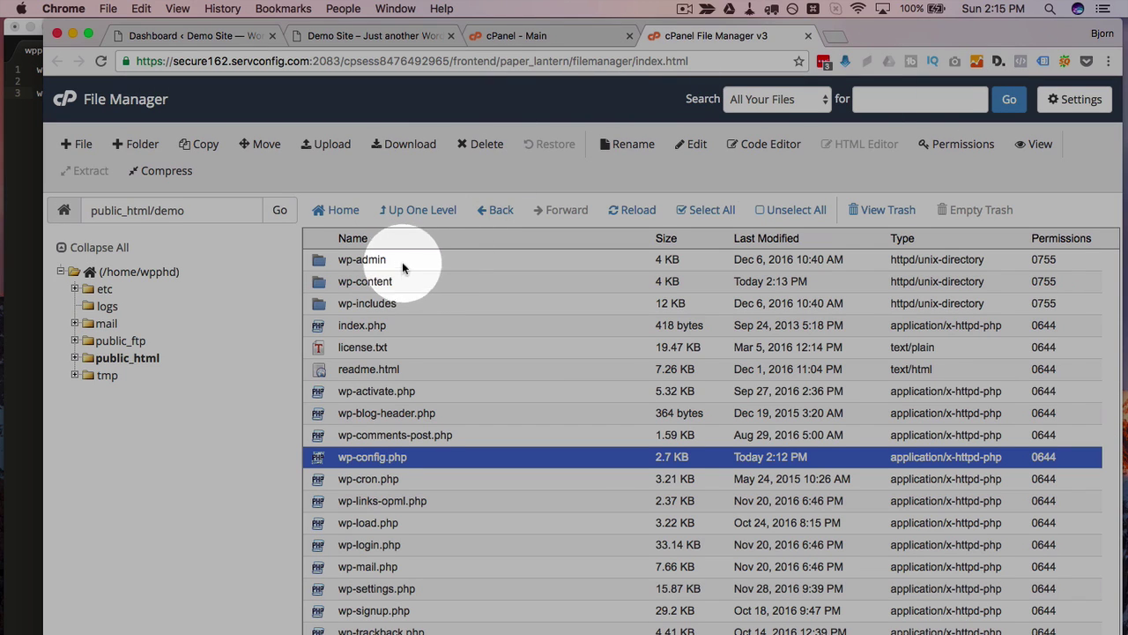
Select every demo file from wp-admin to xmlrpc.php, start a permanent delete, then cancel it
click(401, 257)
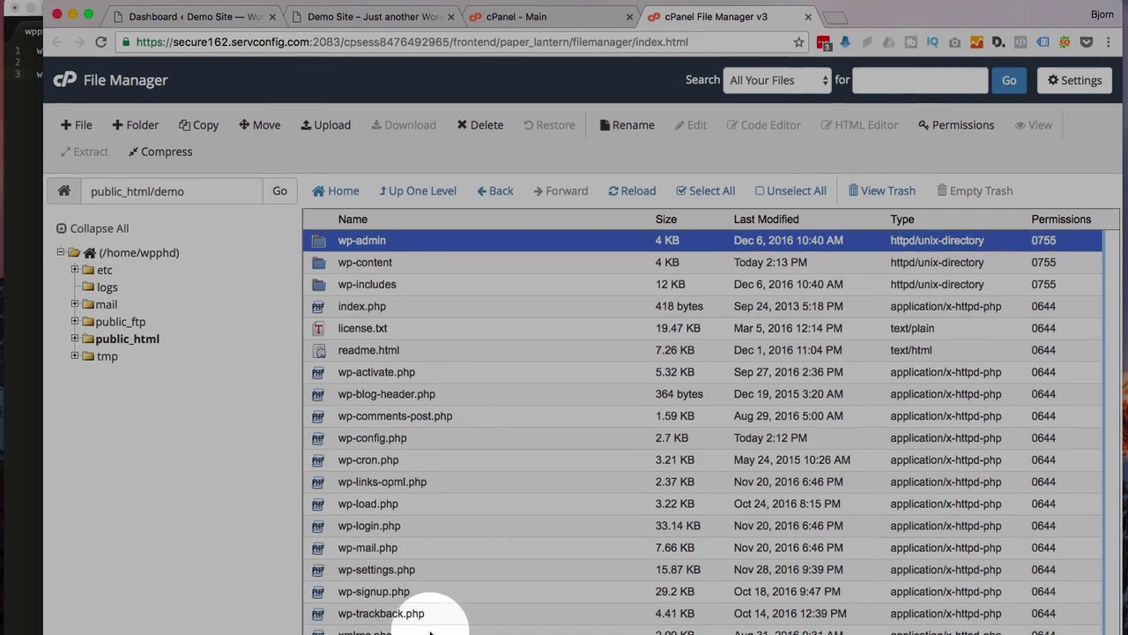
shift+click(429, 633)
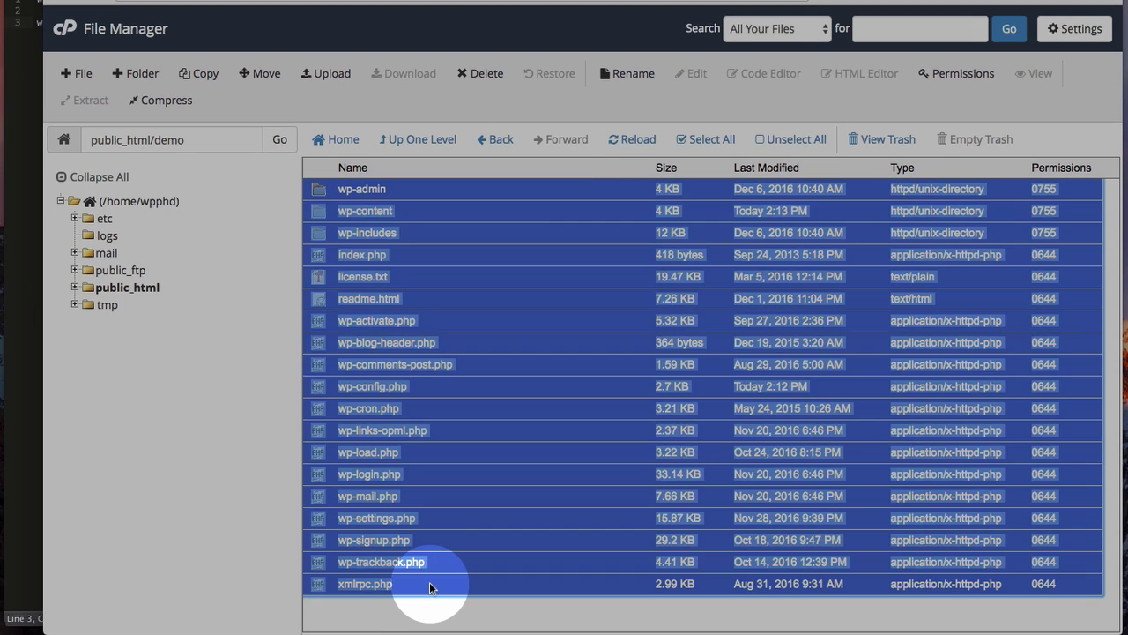
click(484, 75)
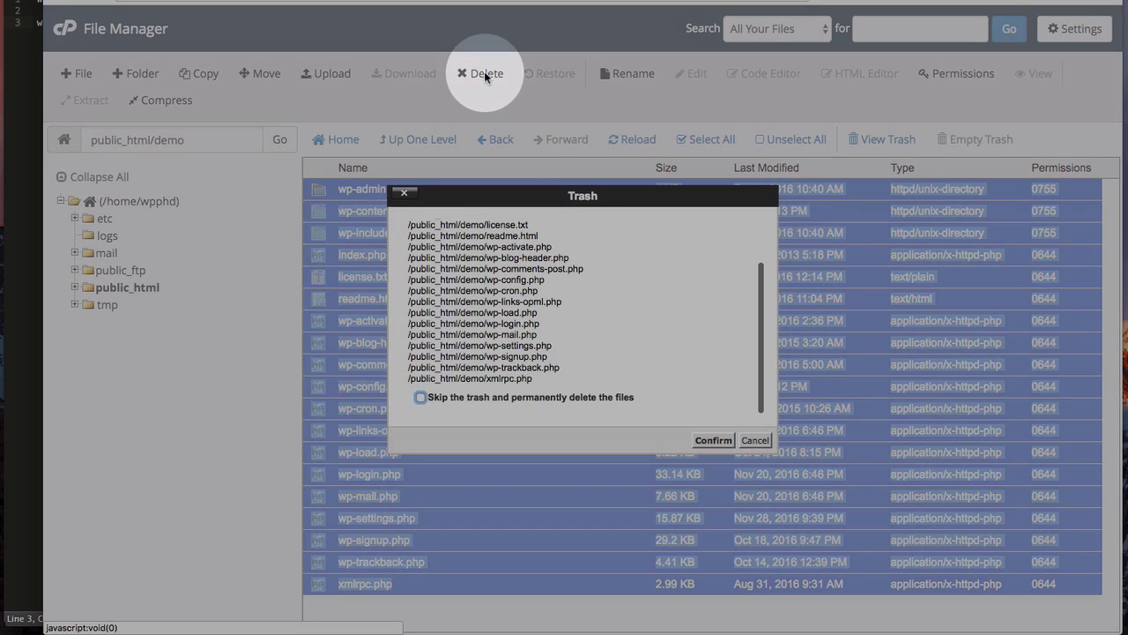
click(520, 399)
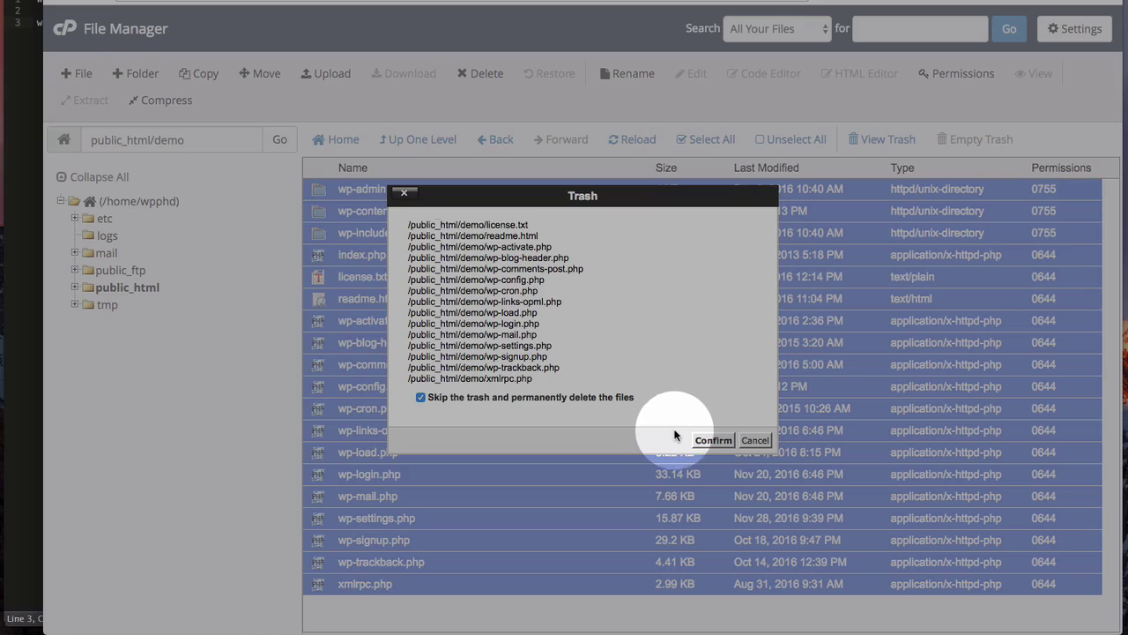
click(755, 440)
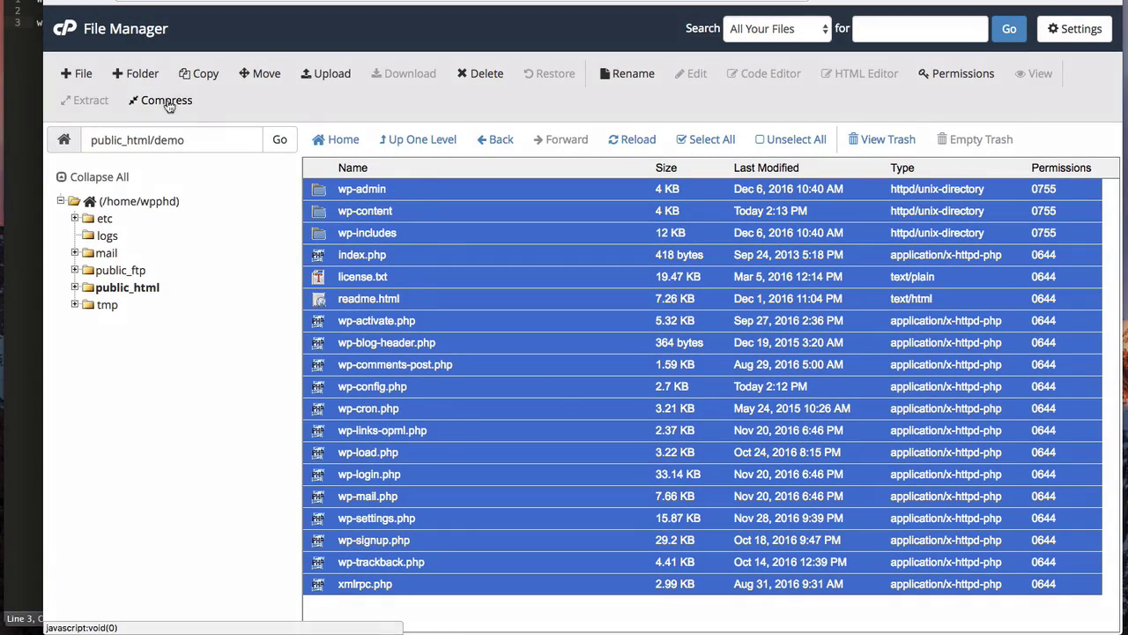
Compress the selected files into the 8.29 MB wp-admin.zip archive and download it
click(161, 100)
click(434, 223)
click(413, 247)
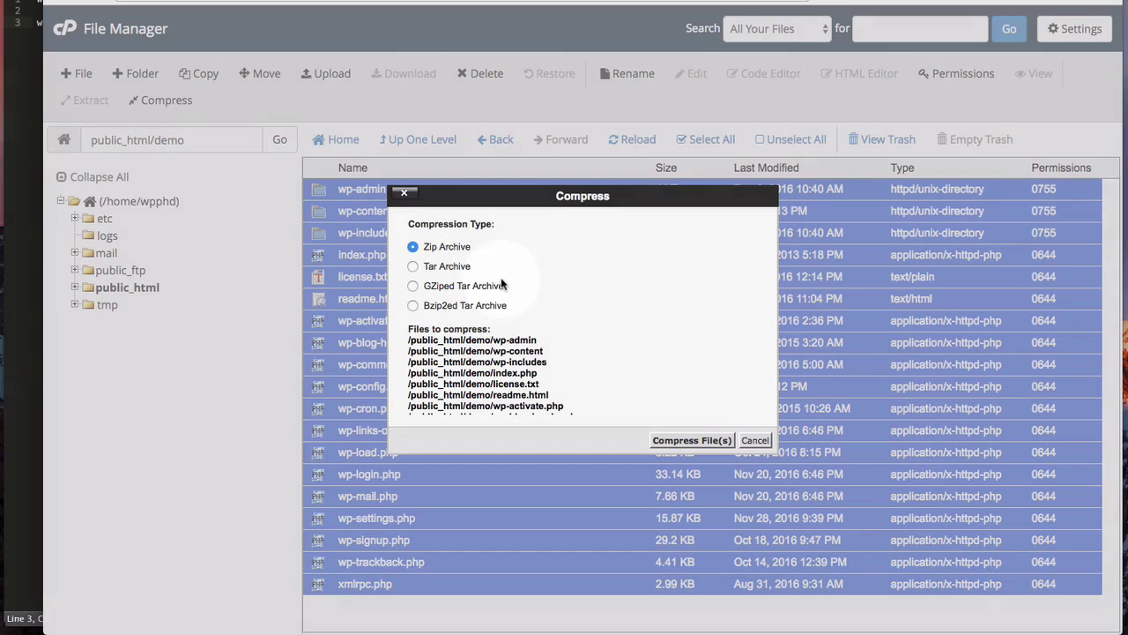
click(716, 440)
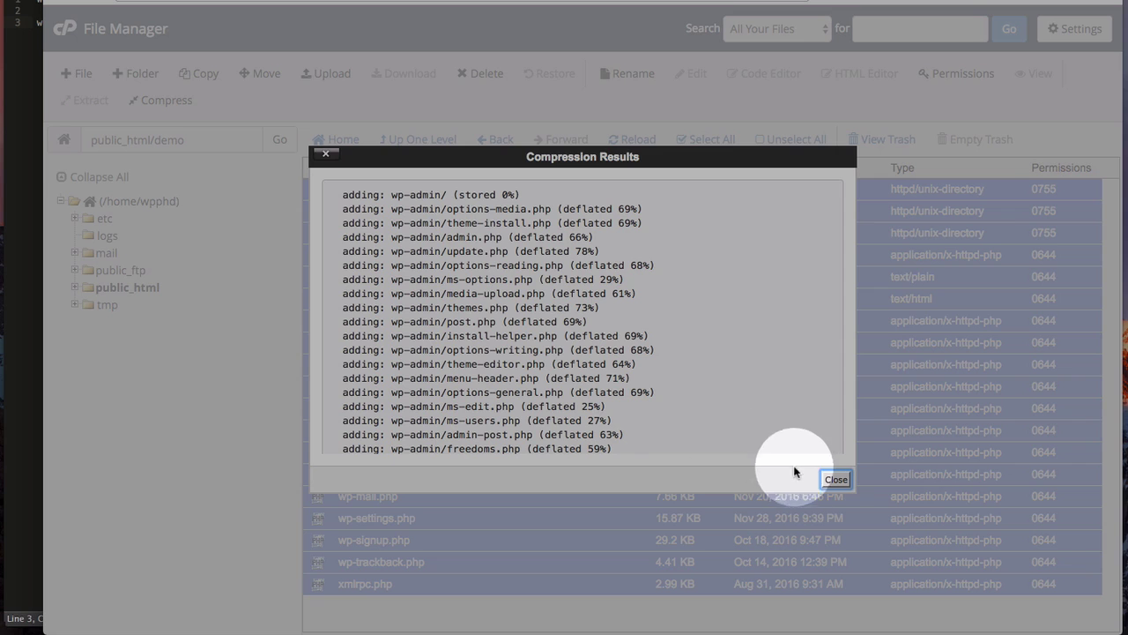
click(827, 474)
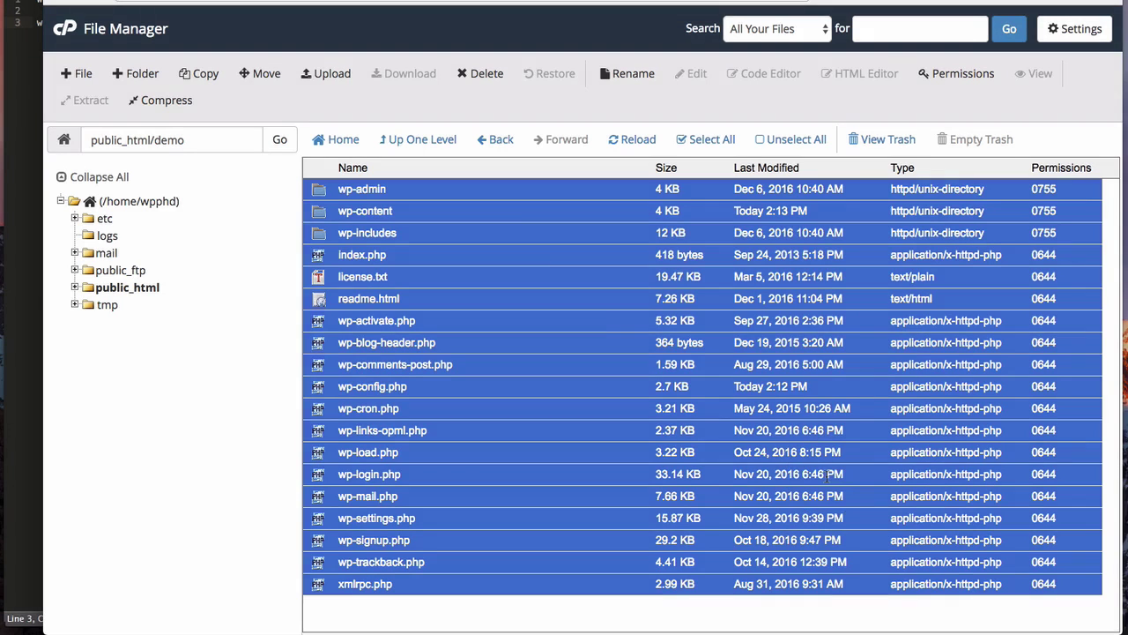
click(641, 142)
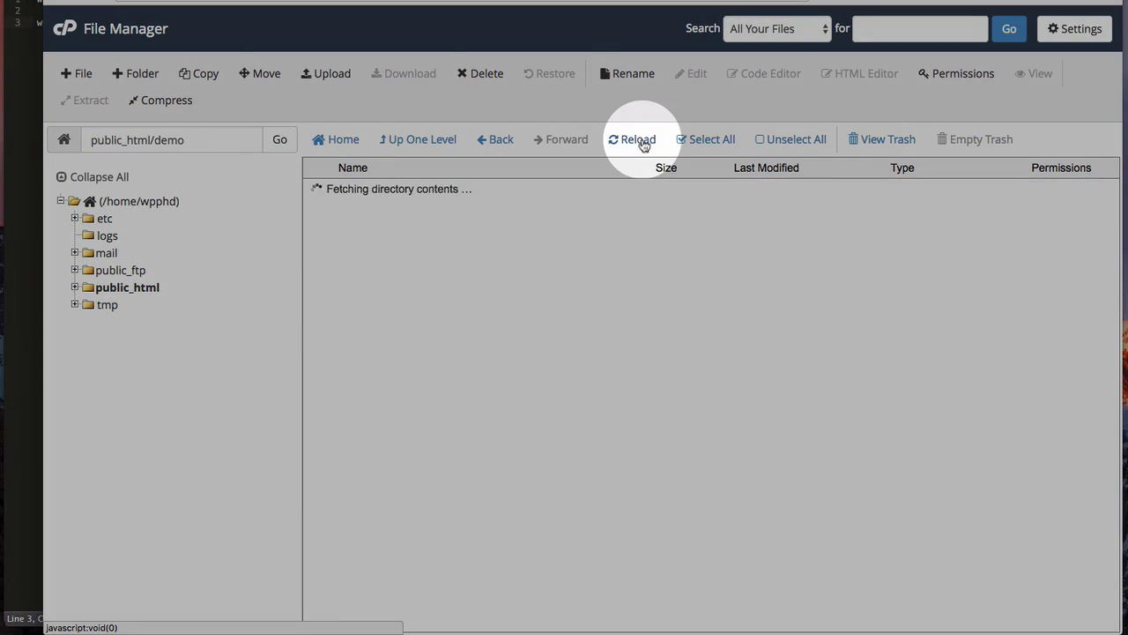
click(371, 353)
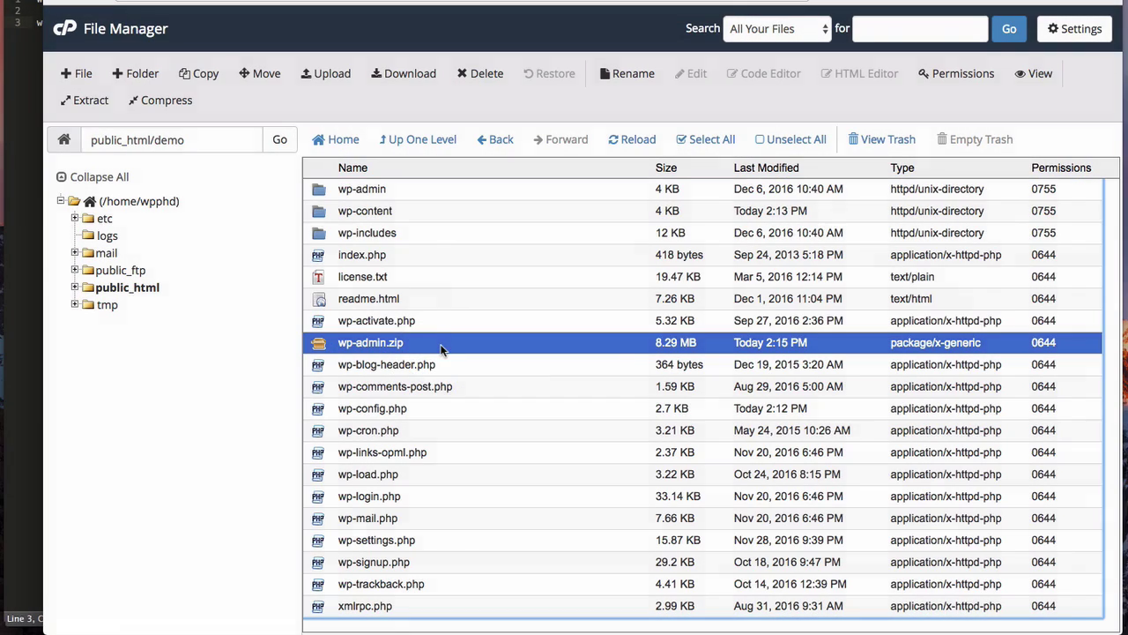
click(403, 75)
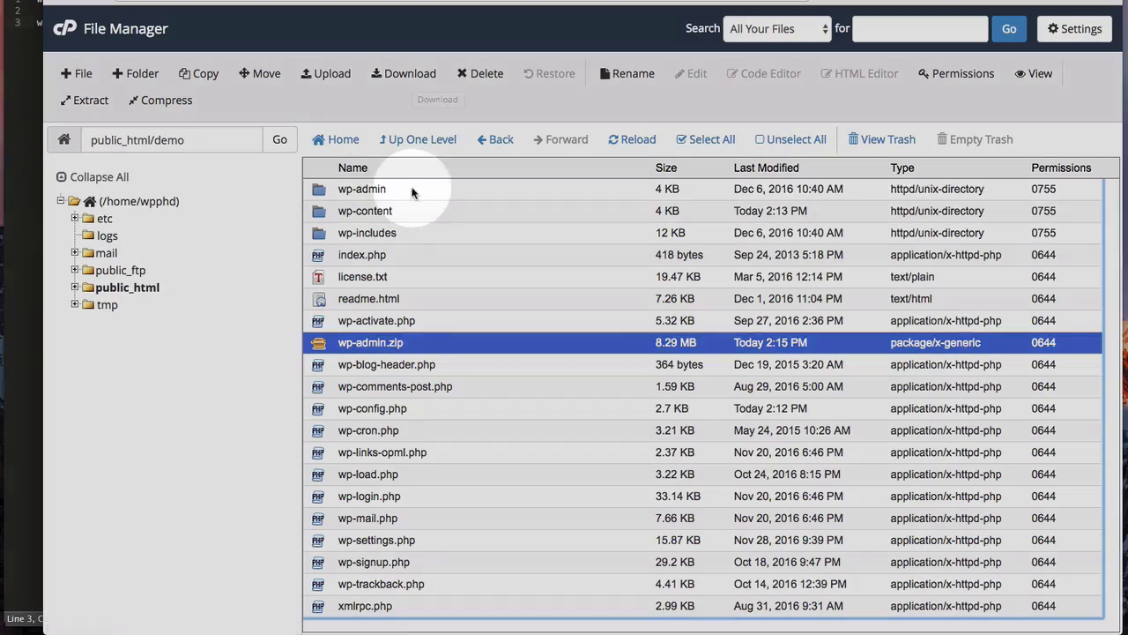
click(407, 191)
Permanently delete all files from wp-admin to xmlrpc.php, skipping the trash, then view the Demo Site tab
shift+click(449, 607)
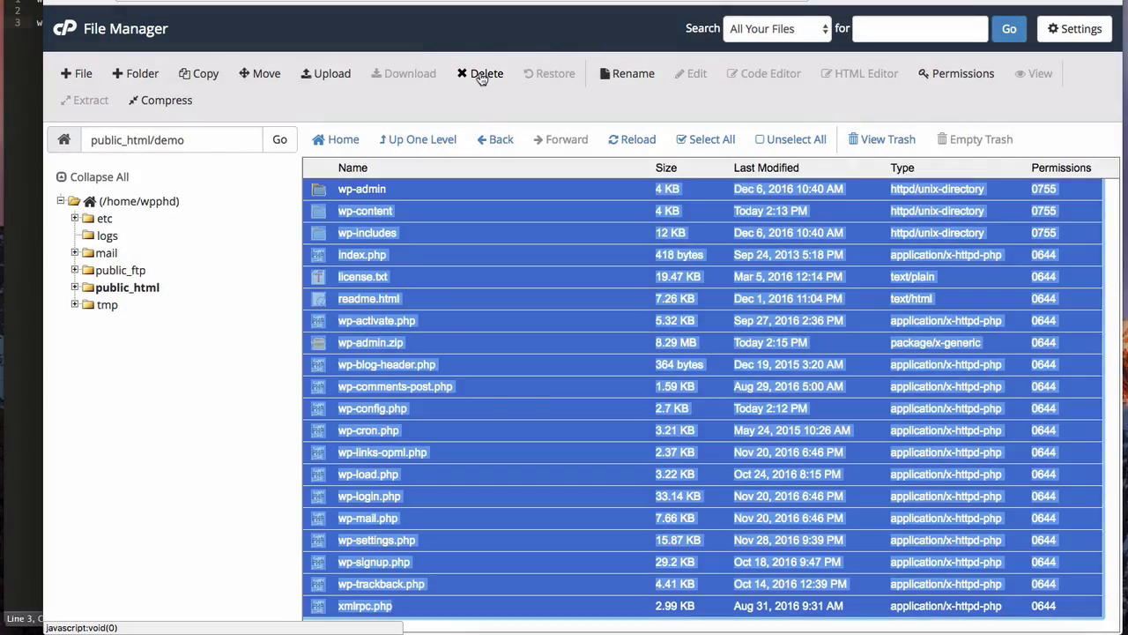
click(481, 76)
click(420, 397)
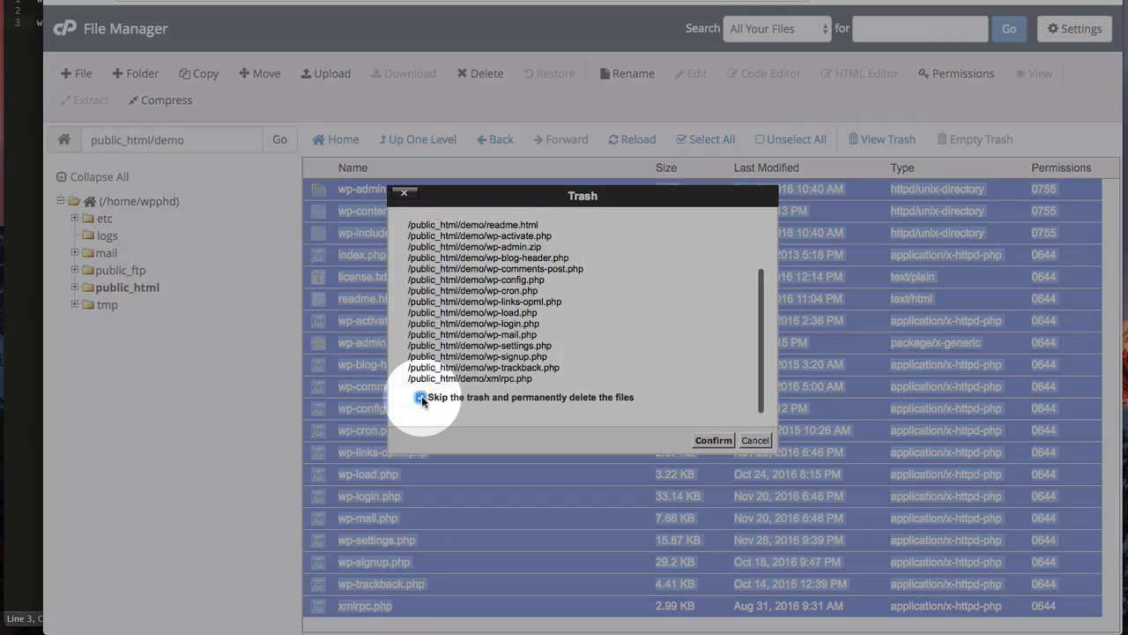
click(707, 440)
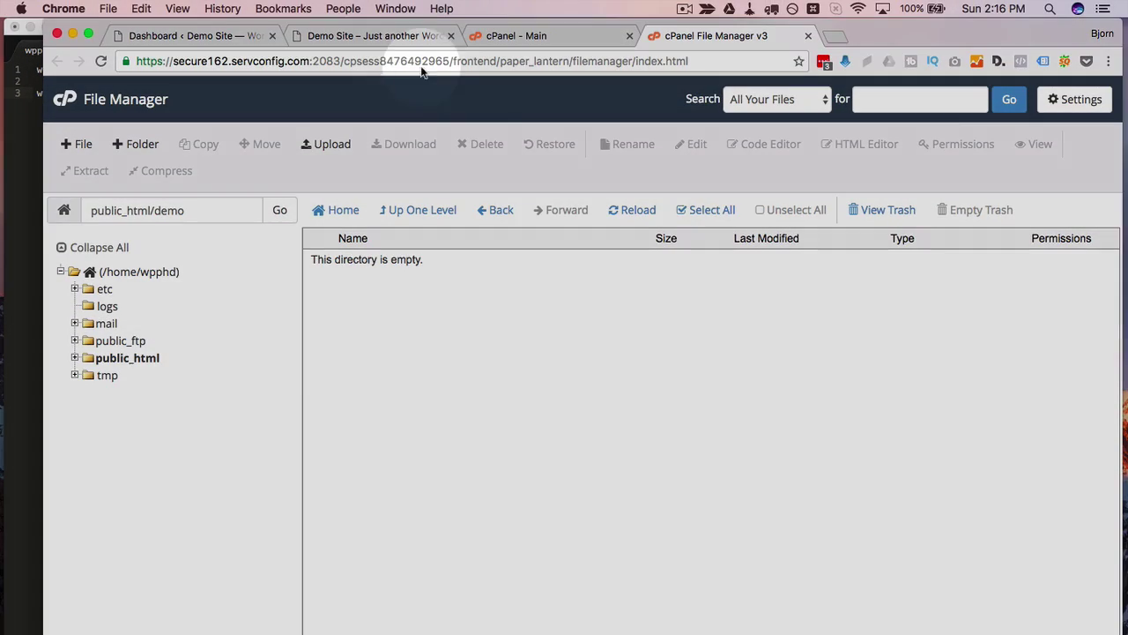
click(402, 38)
Reload the demo site to confirm it shows only 'Index of /', then return to cPanel
click(392, 299)
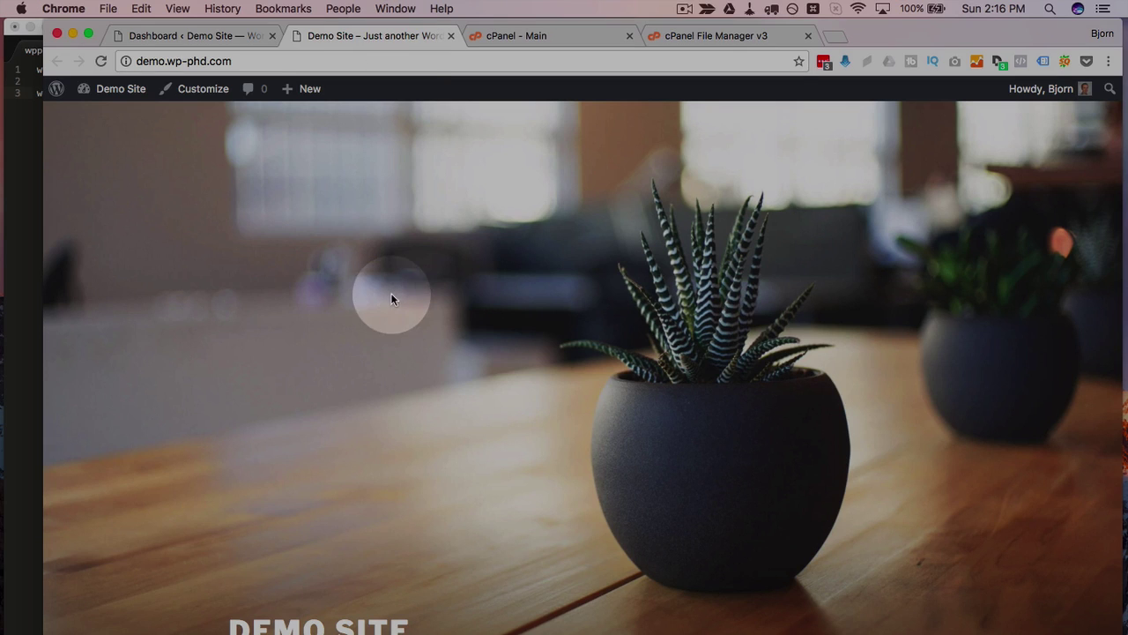
click(102, 61)
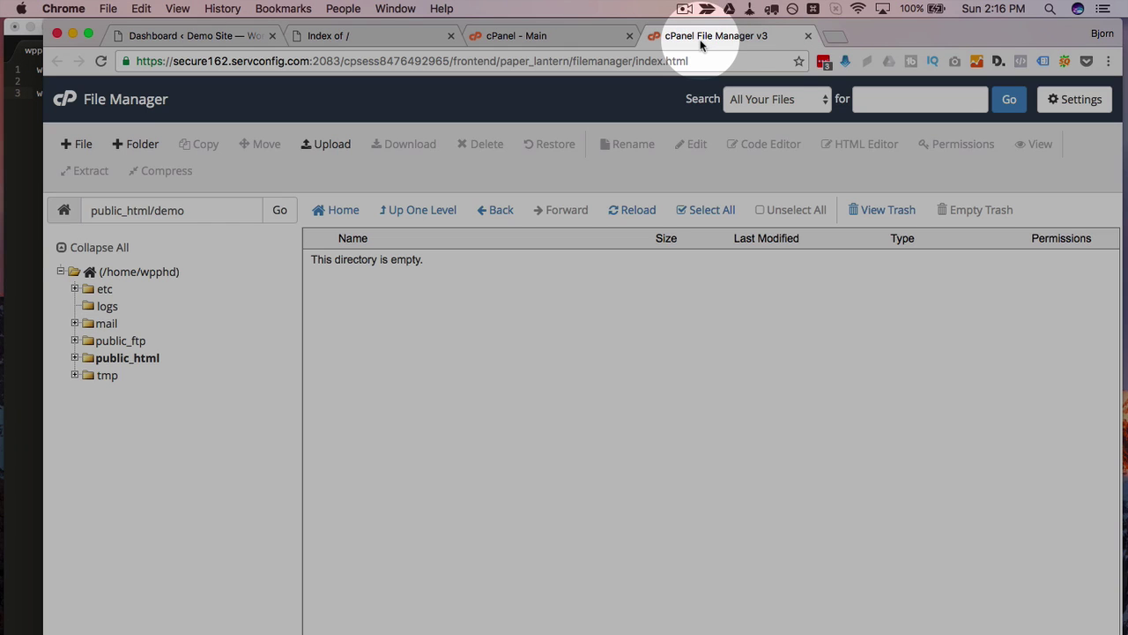
click(558, 38)
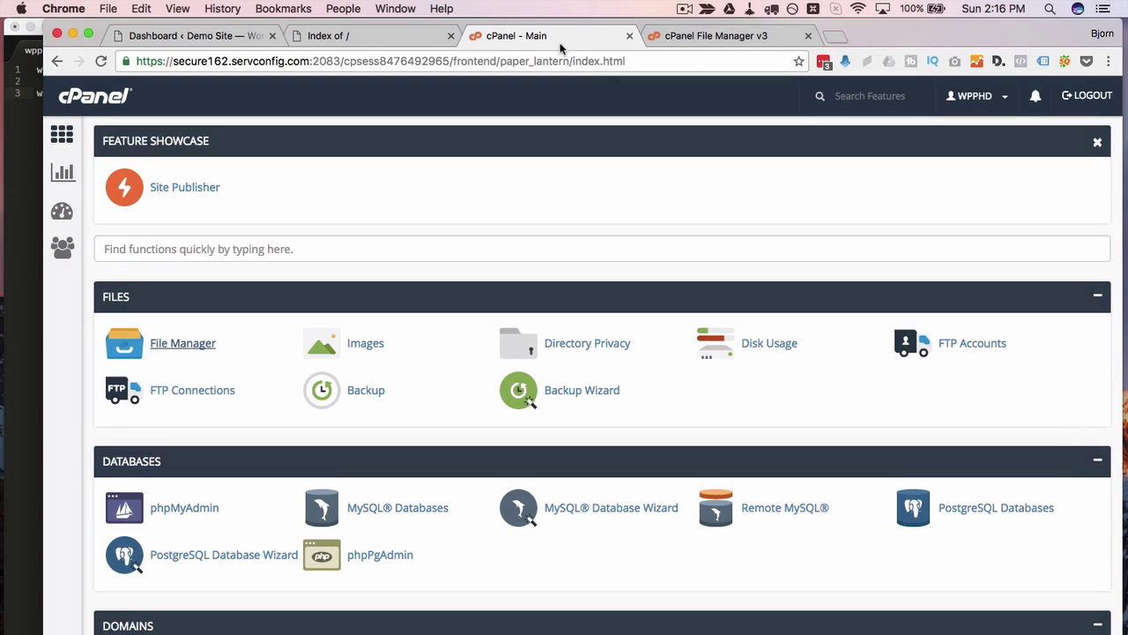
In MySQL Databases, check wpphd_wef3223f against the noted name and delete that database
scroll(408, 362, down, 3)
click(408, 362)
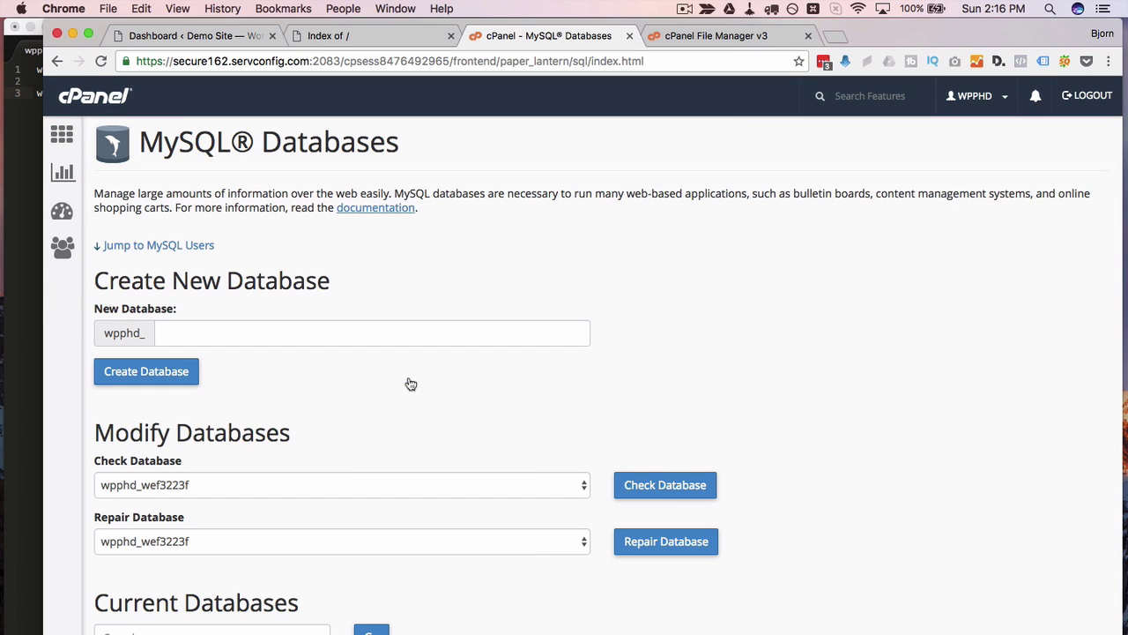
scroll(722, 292, down, 3)
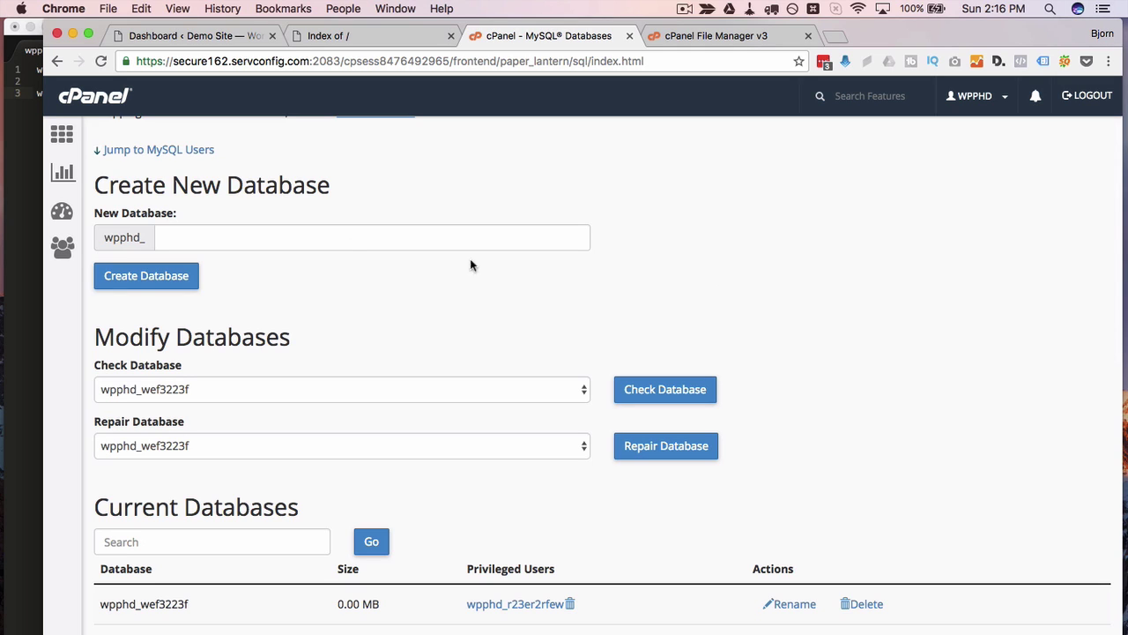
click(29, 197)
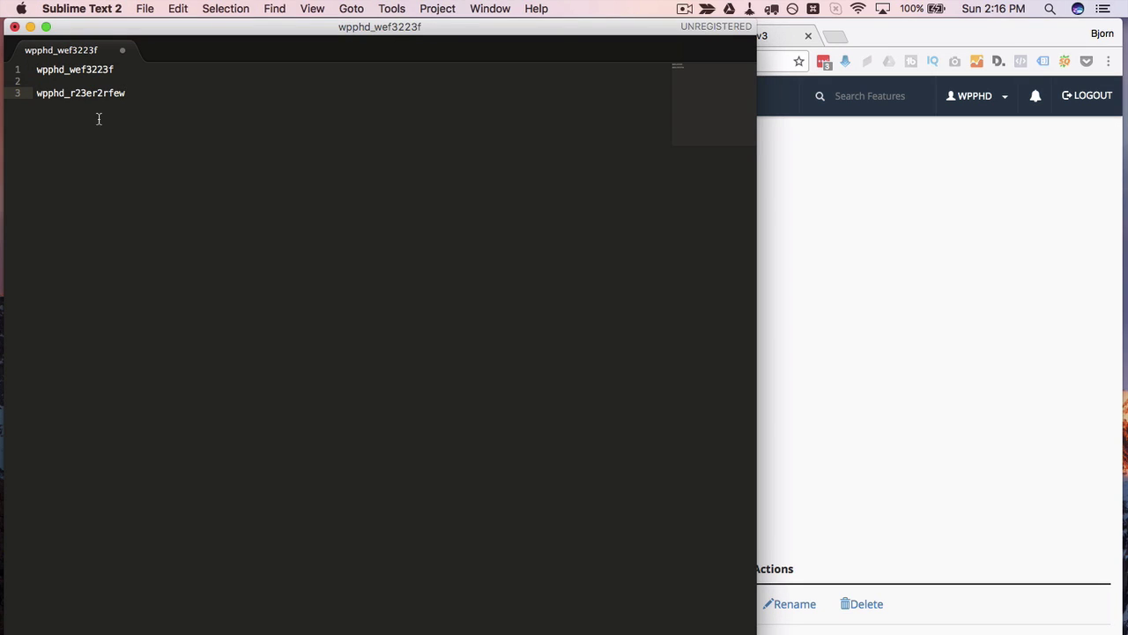
drag(124, 72, 25, 67)
click(112, 81)
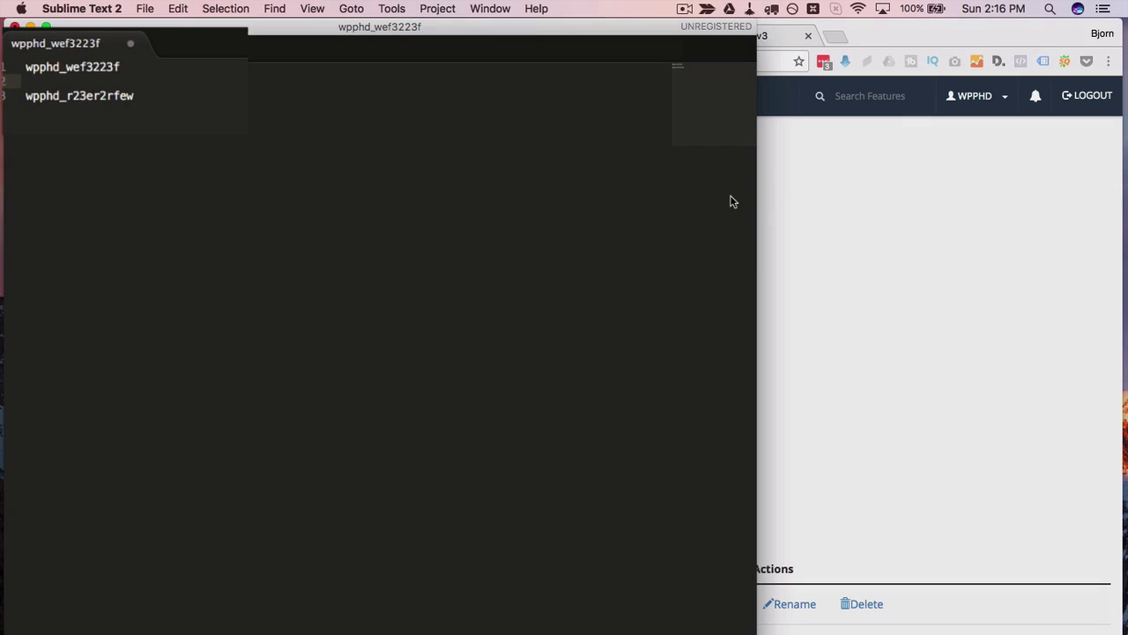
click(774, 202)
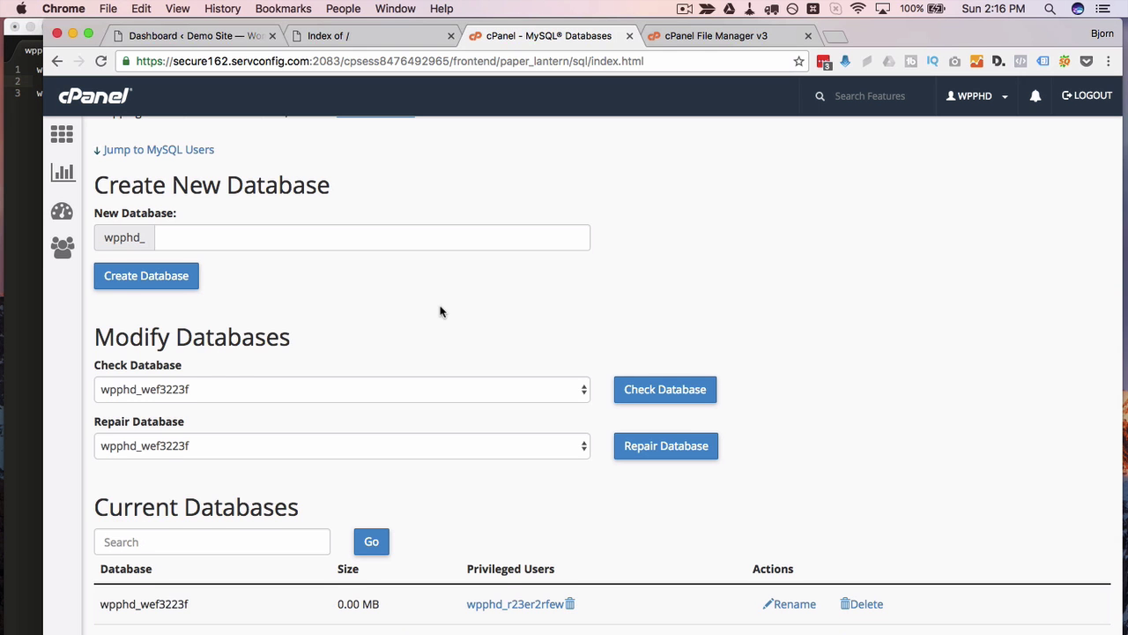
scroll(444, 310, down, 5)
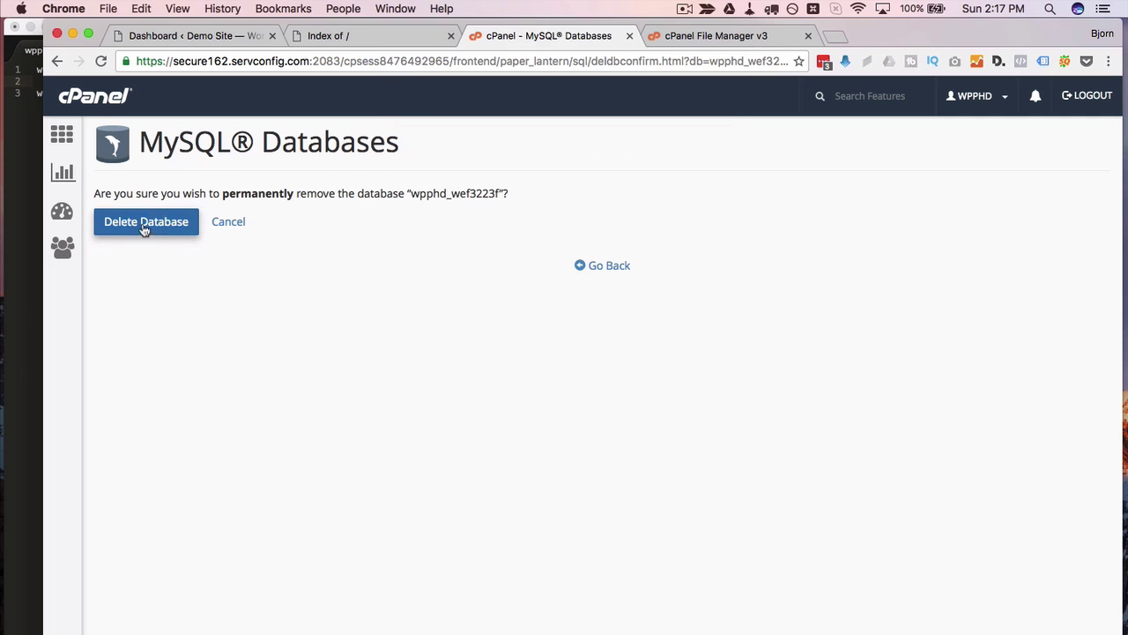
click(143, 226)
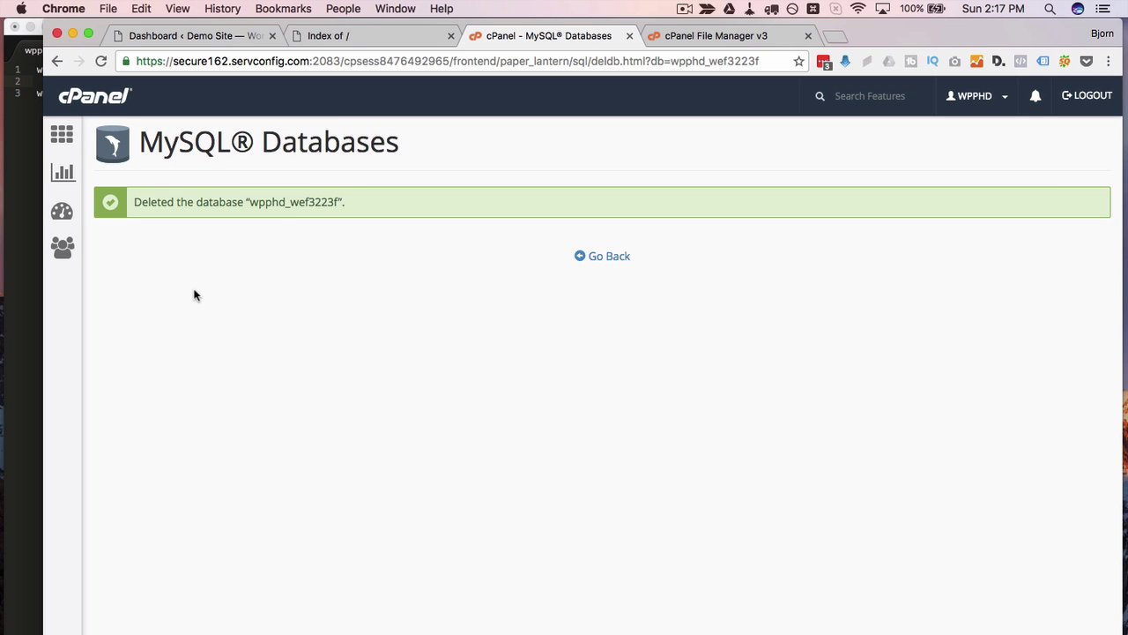
click(610, 259)
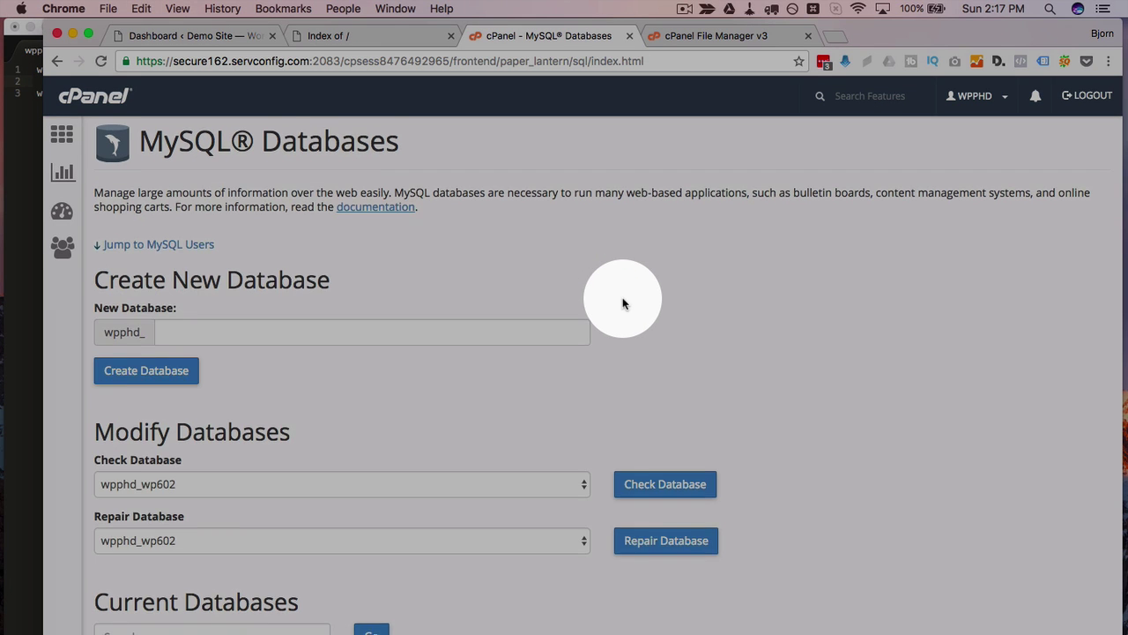
Compare the noted username with Current Users and delete MySQL user wpphd_r23er2rfew
scroll(623, 300, down, 10)
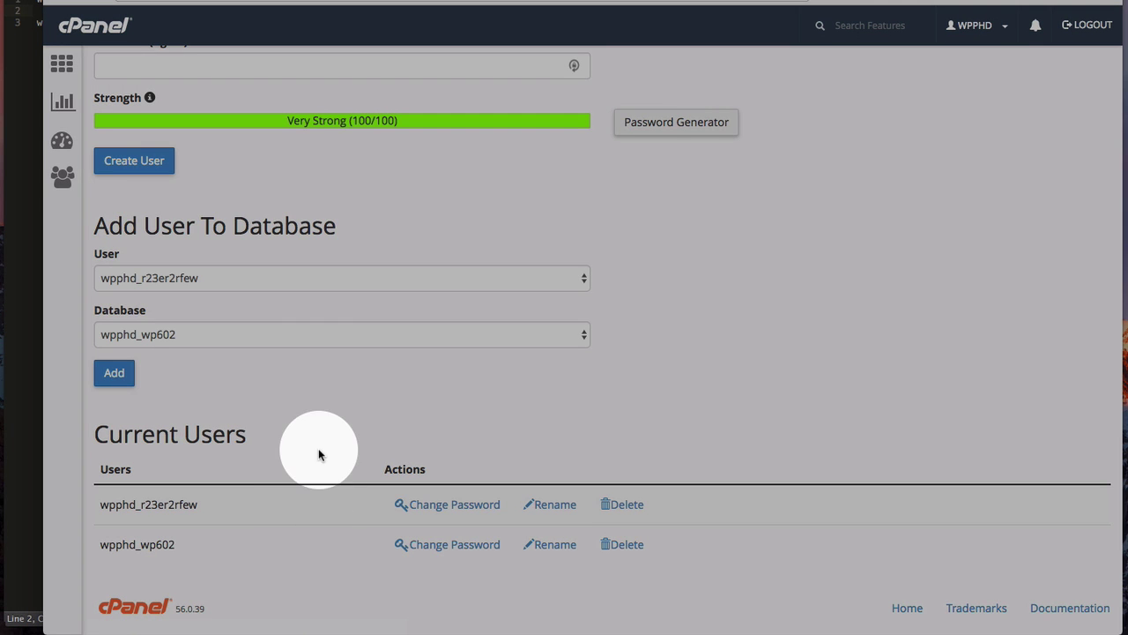
click(36, 228)
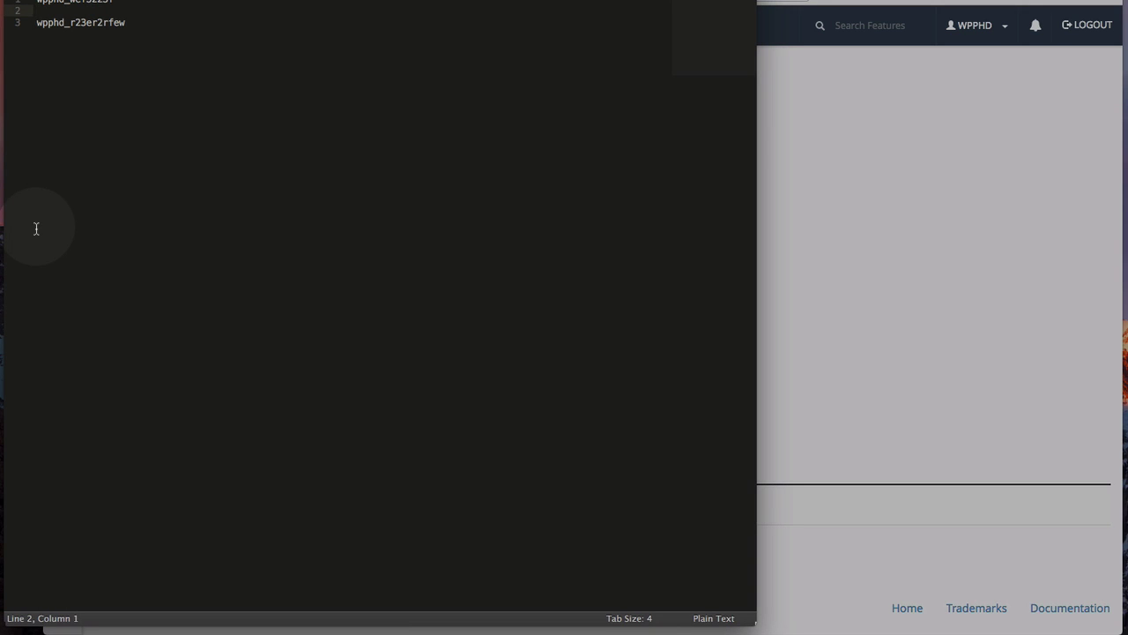
key(super+equal)
key(super+equal)
key(super+equal)
key(super+equal)
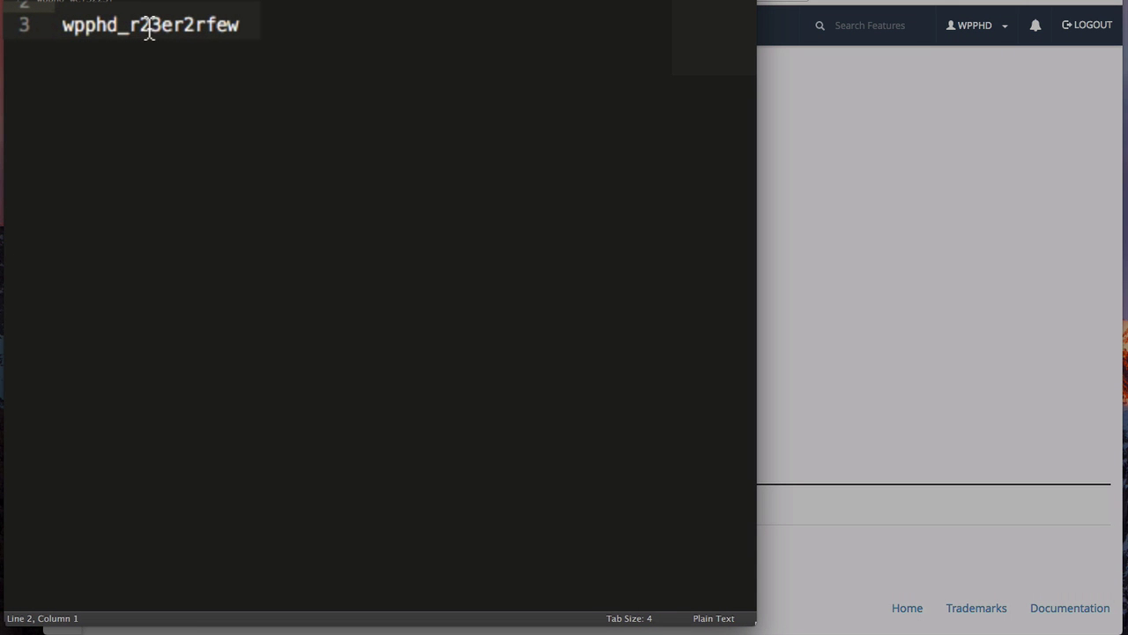
key(super+minus)
key(super+minus)
key(super+minus)
key(super+minus)
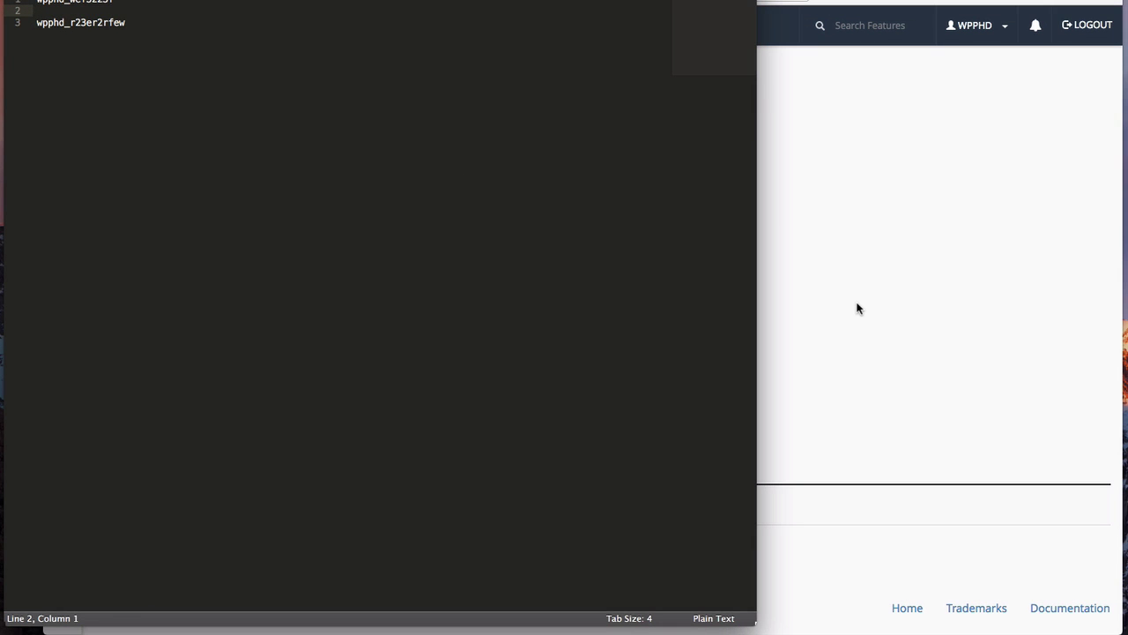
click(858, 307)
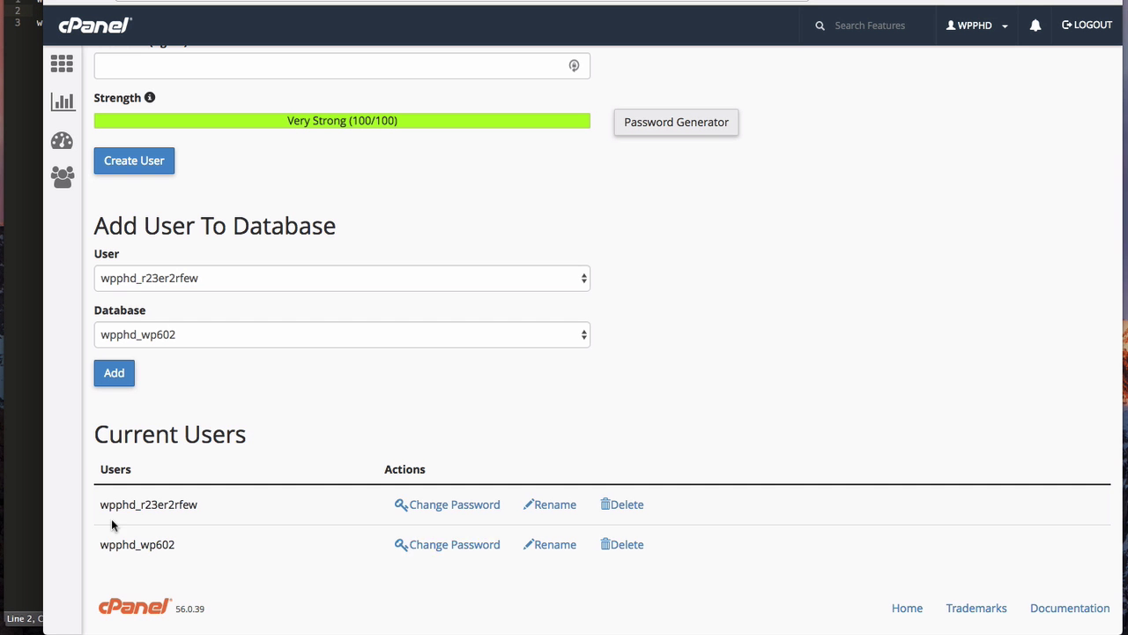
drag(134, 504, 170, 507)
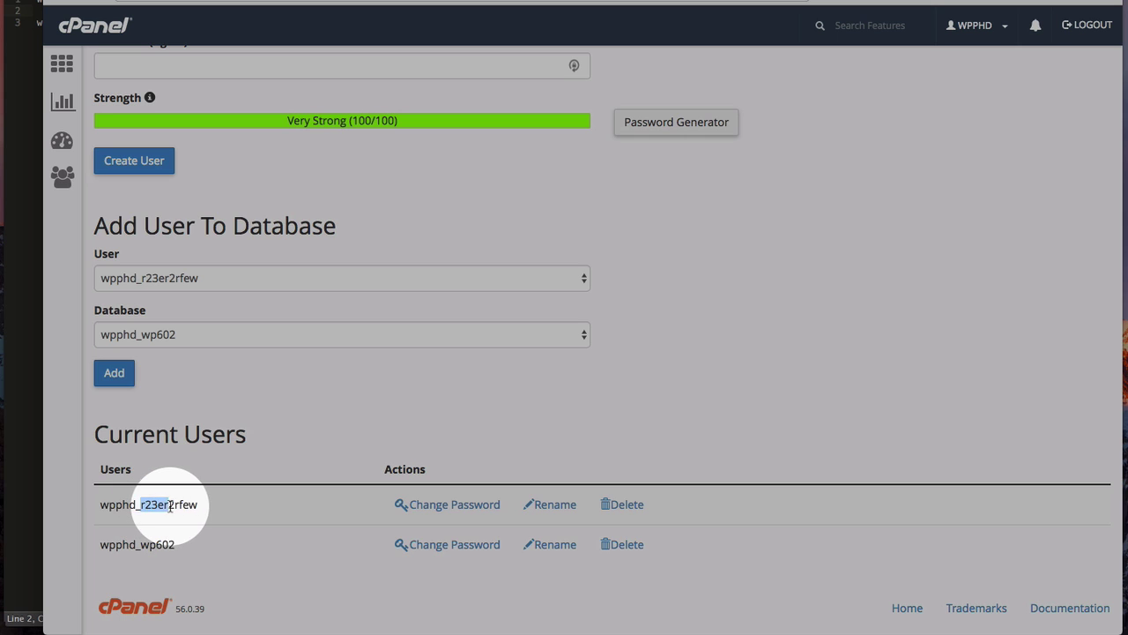
click(218, 510)
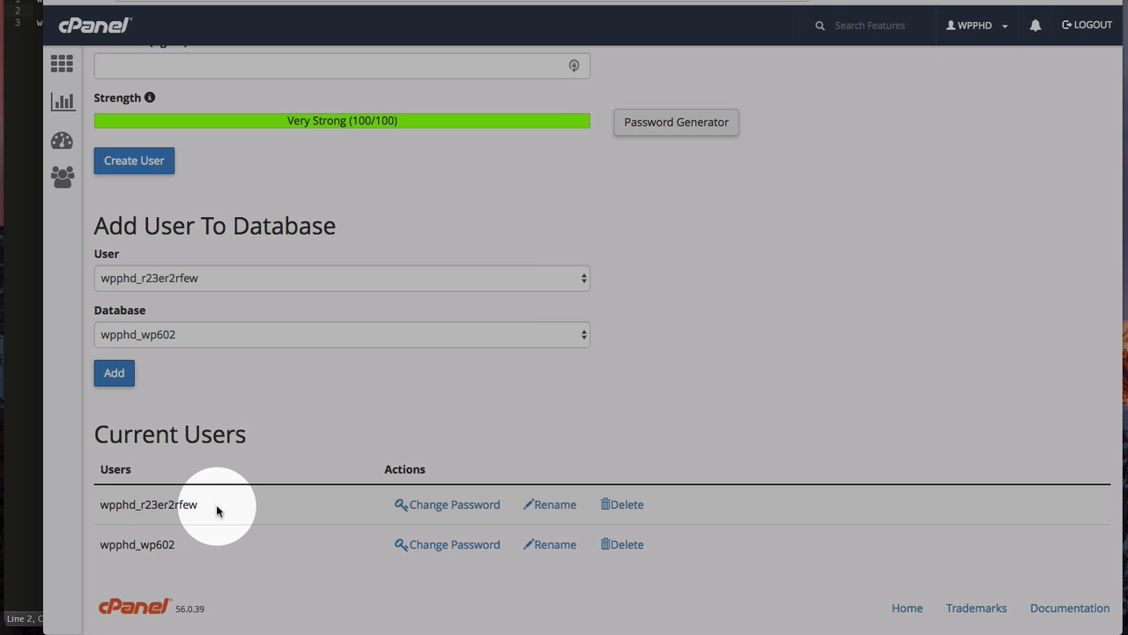
click(622, 504)
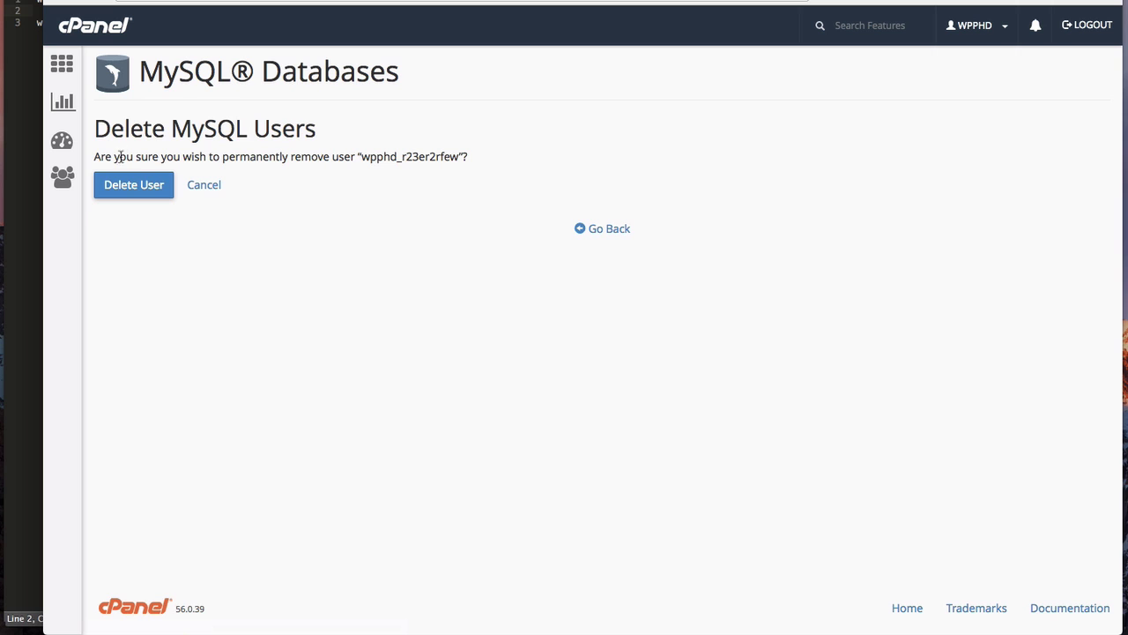
click(123, 186)
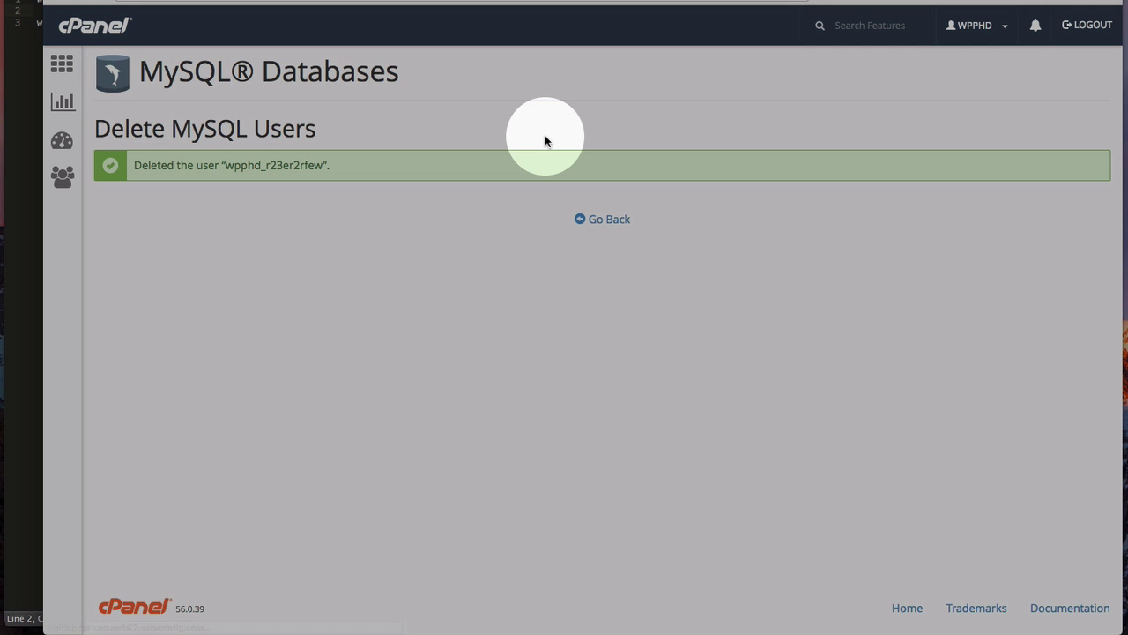
click(612, 222)
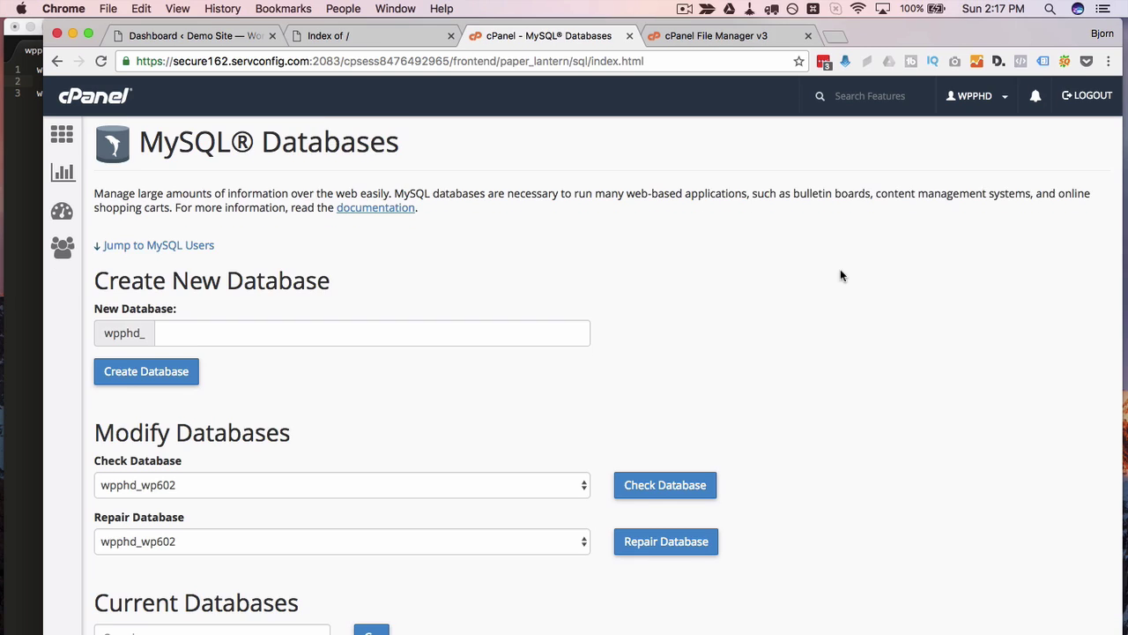
scroll(840, 276, down, 10)
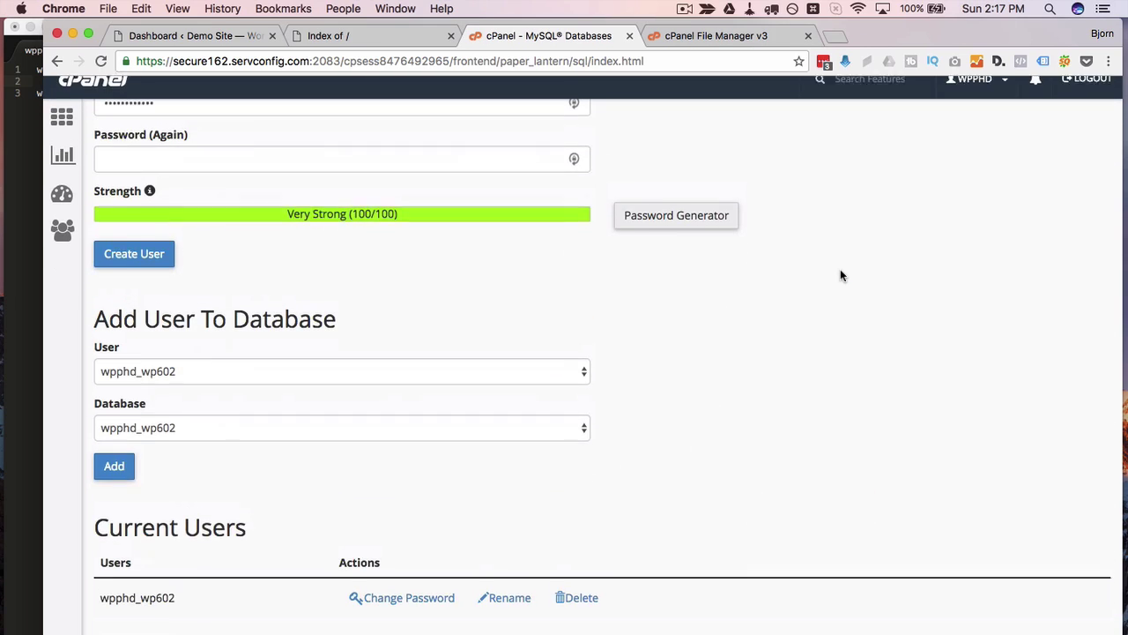
scroll(841, 276, up, 12)
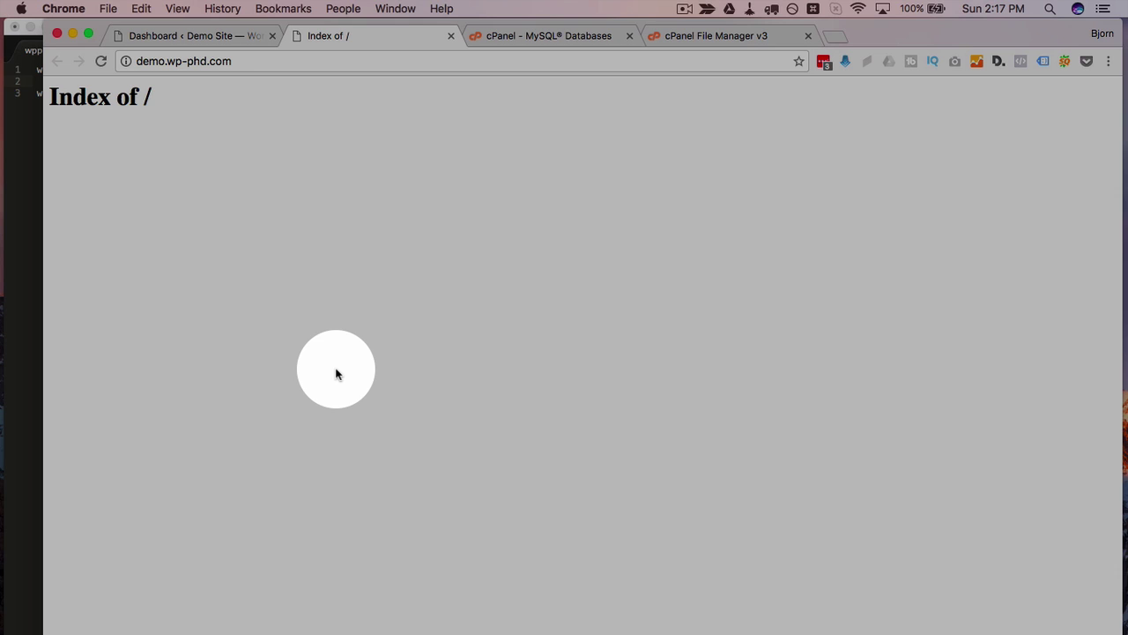
key(ctrl+Tab)
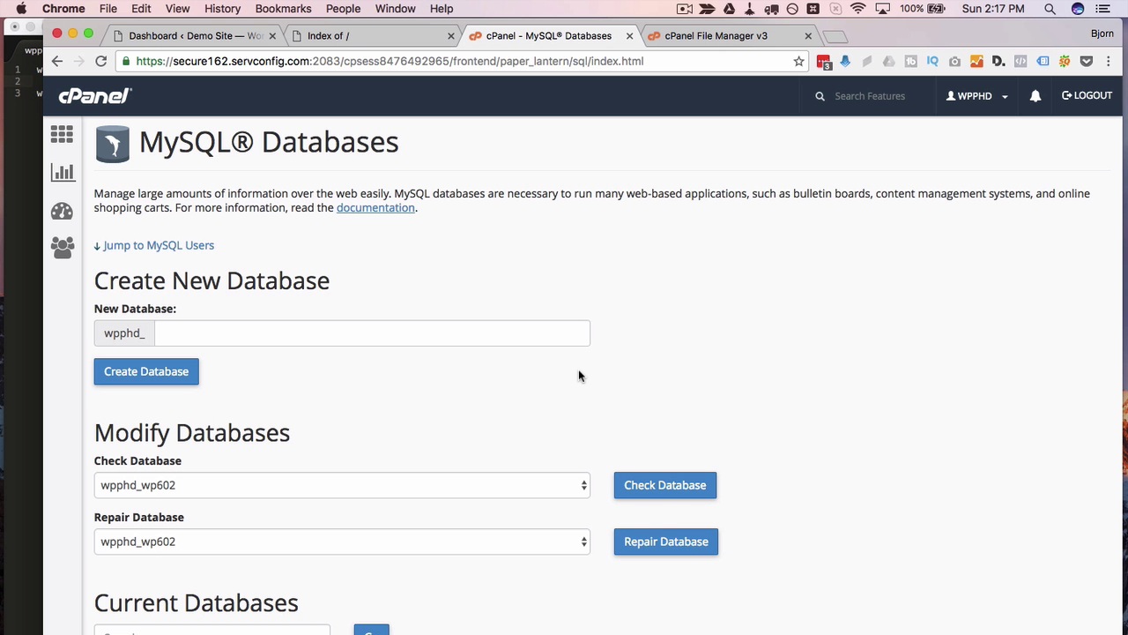